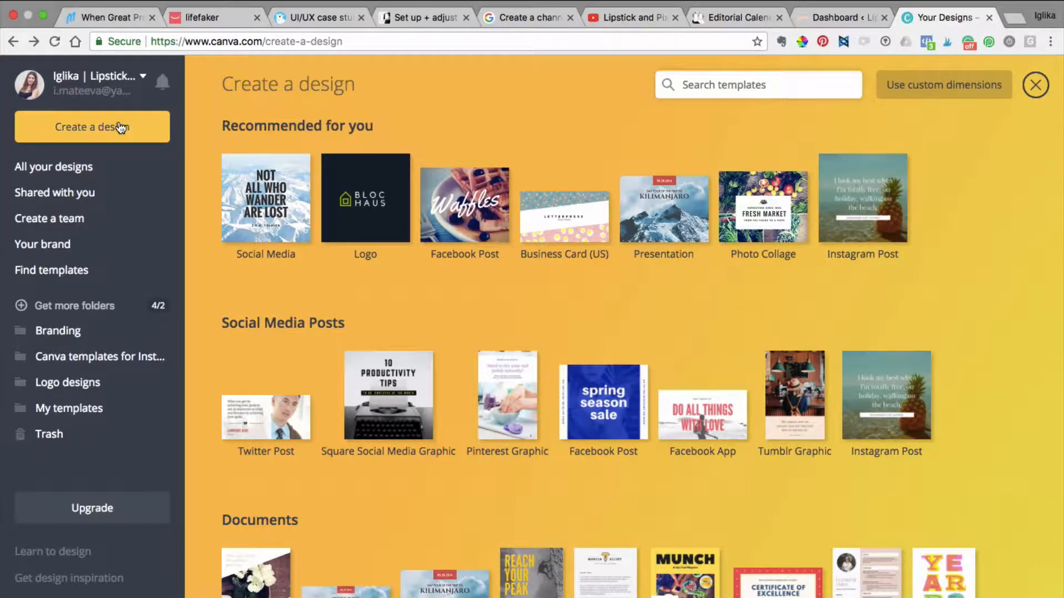
Create a new design with custom dimensions of 512 × 512 px
click(934, 89)
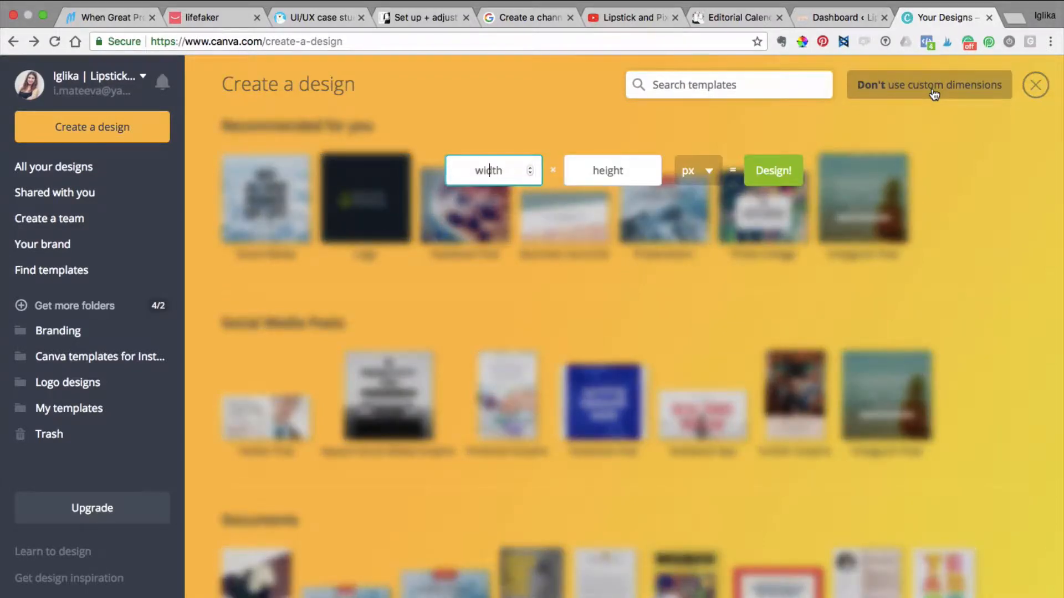
text(512)
key(Tab)
text(512)
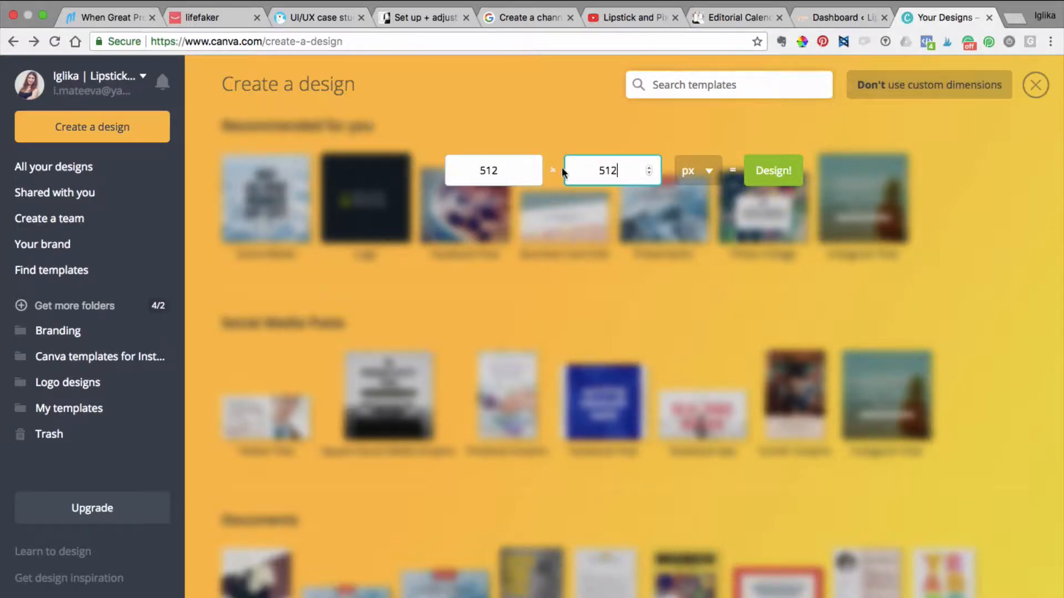
click(772, 176)
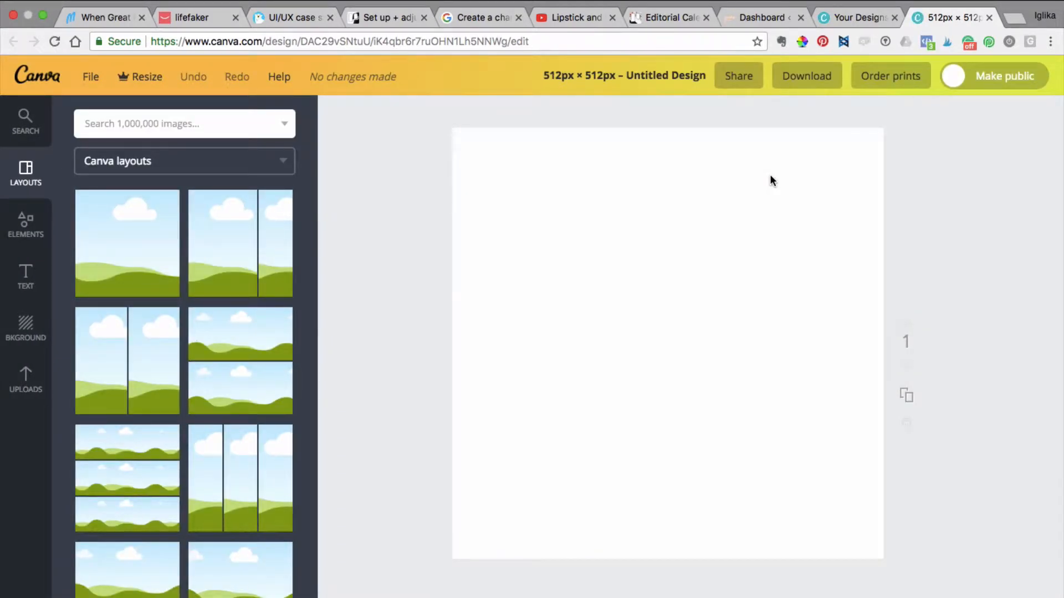
Title the design "Favicon NEW" and save it
click(630, 76)
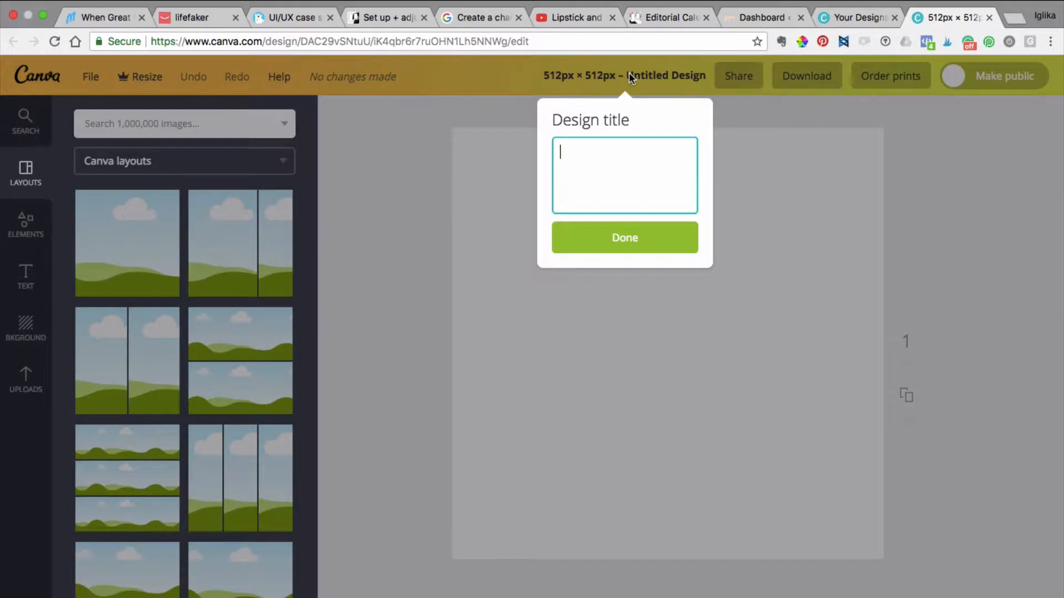
text(Favicon NEW)
click(653, 247)
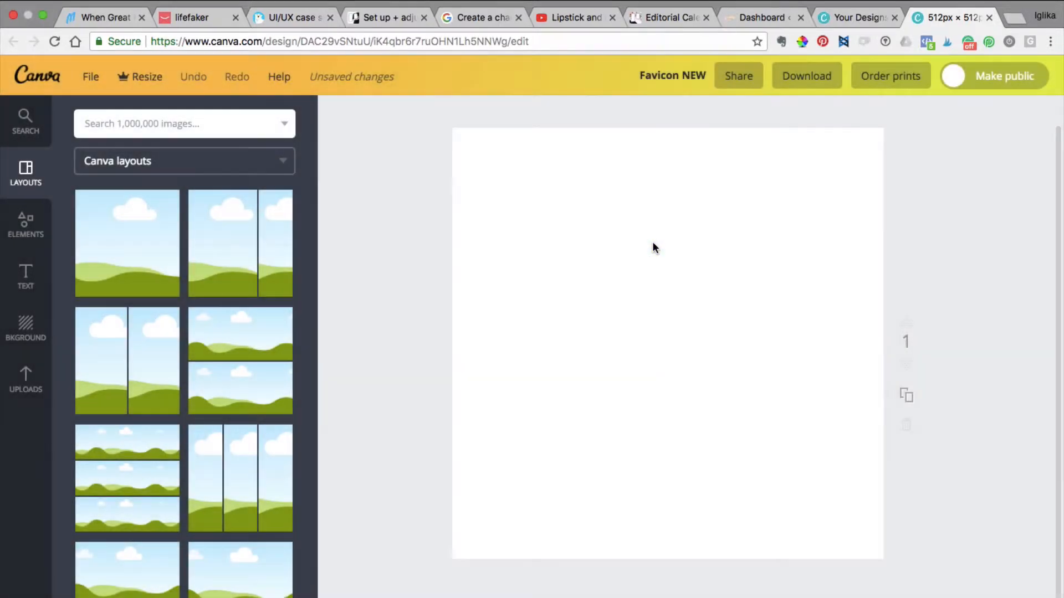
click(87, 78)
click(87, 209)
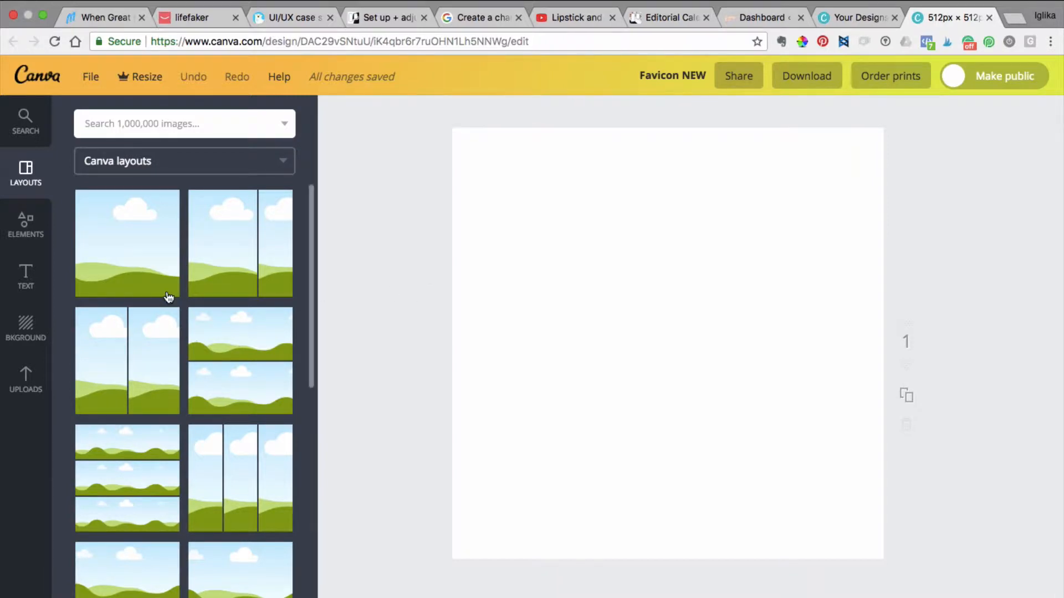
Upload the image "main logo.png" from the LOGO folder on the L&P drive
click(27, 382)
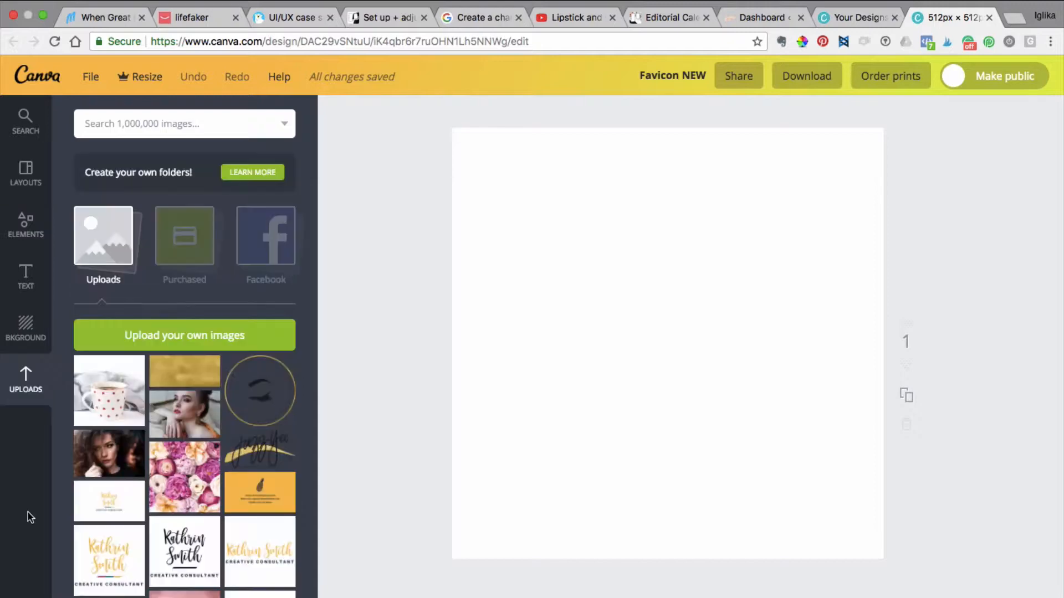
click(149, 347)
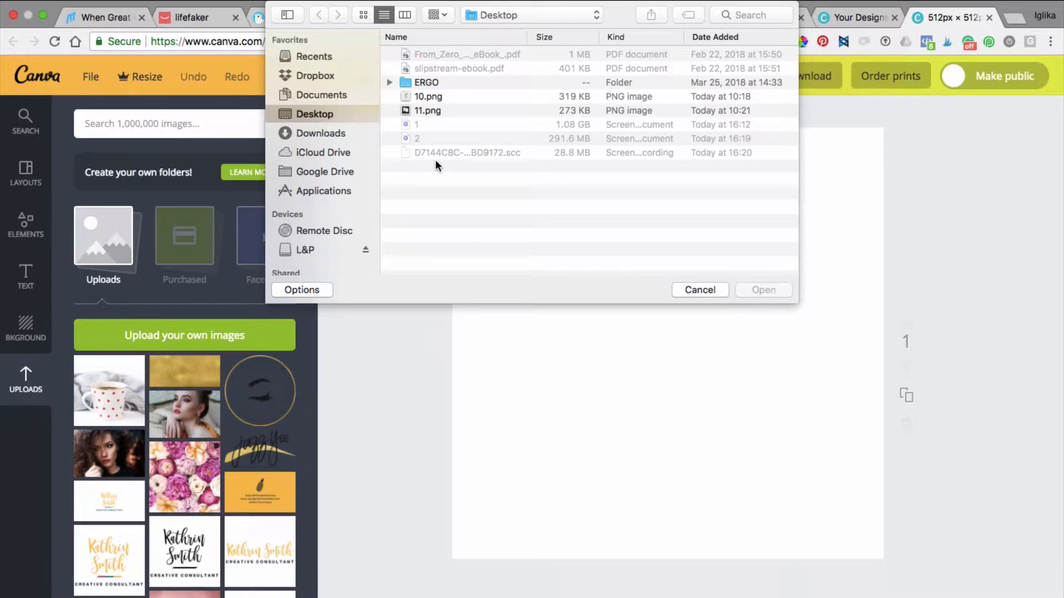
click(310, 250)
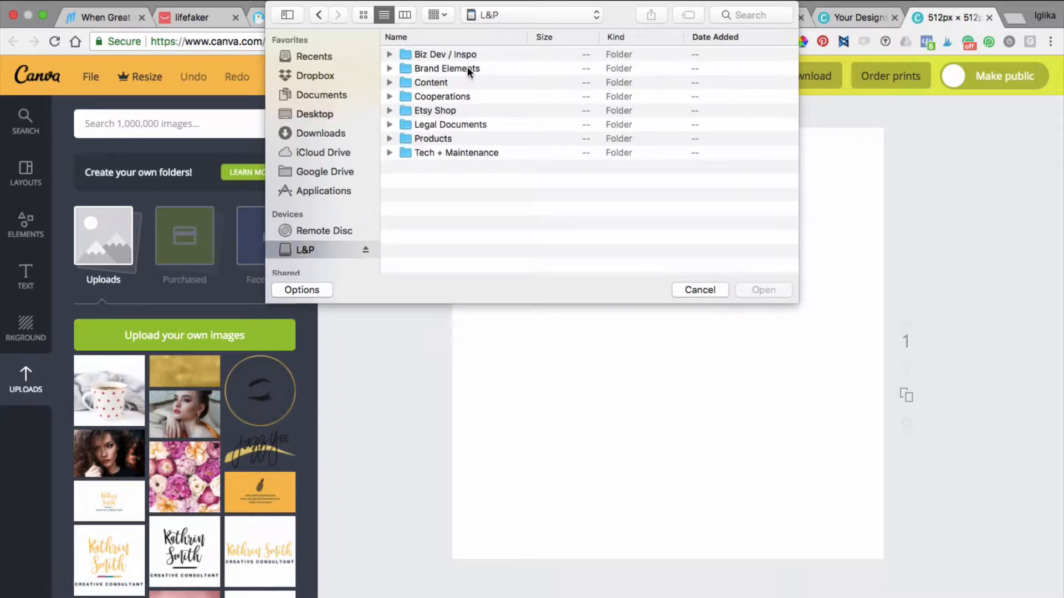
click(451, 138)
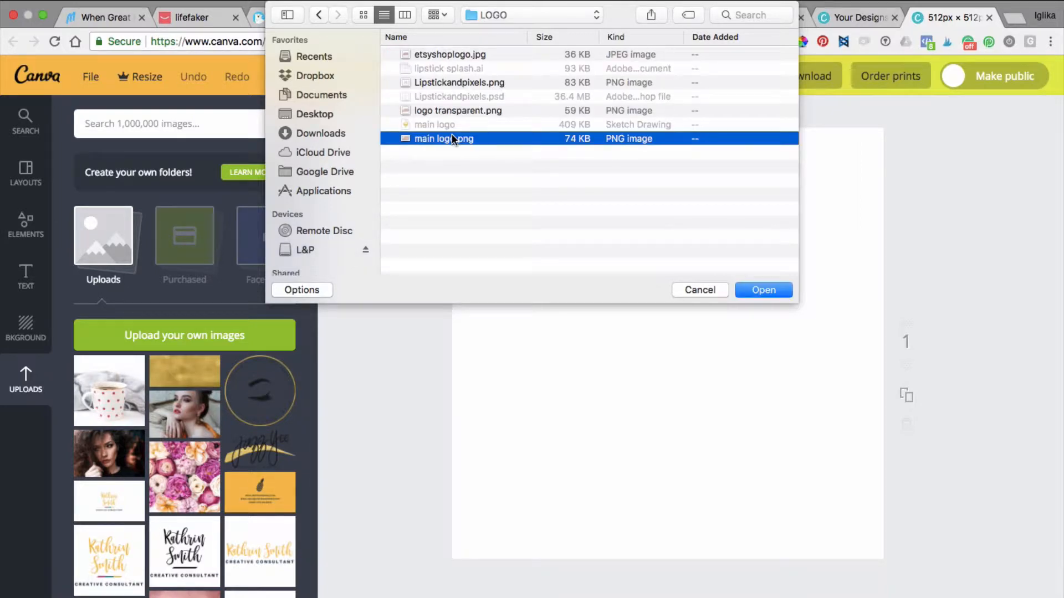
click(766, 290)
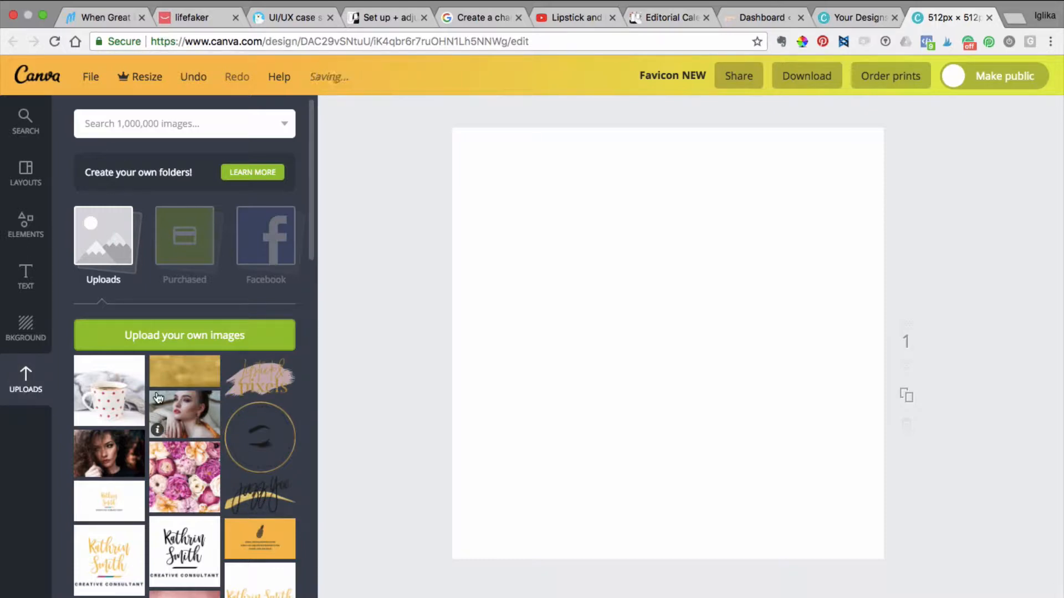
Add the uploaded Lipstick & pixels logo to the canvas, scale it down and centre it on the page
click(258, 374)
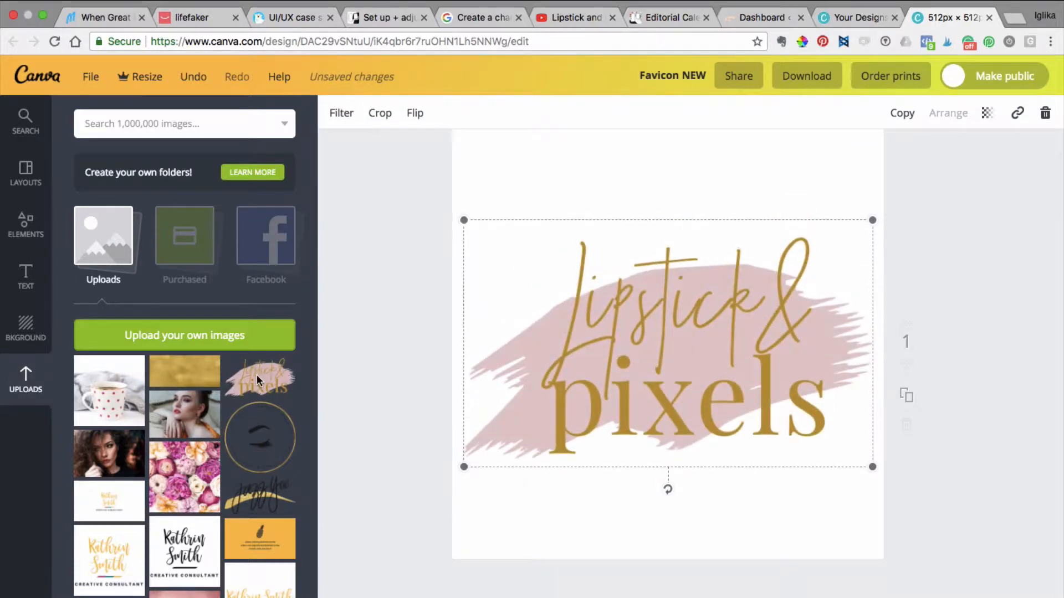
mouse_move(742, 370)
mouse_down()
mouse_move(741, 338)
mouse_move(741, 352)
mouse_up()
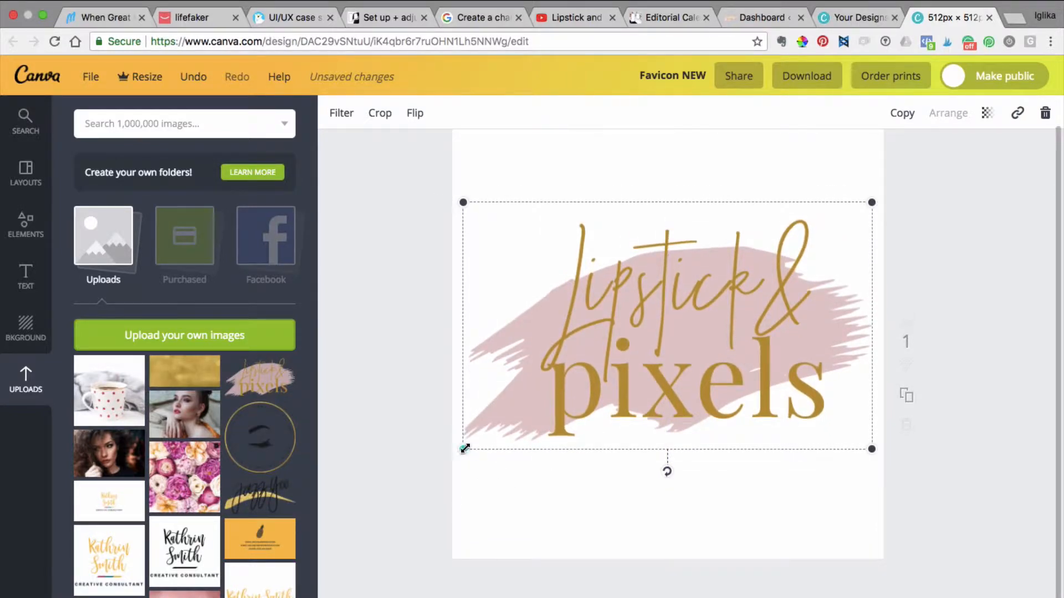
drag(464, 451, 563, 392)
drag(746, 348, 694, 390)
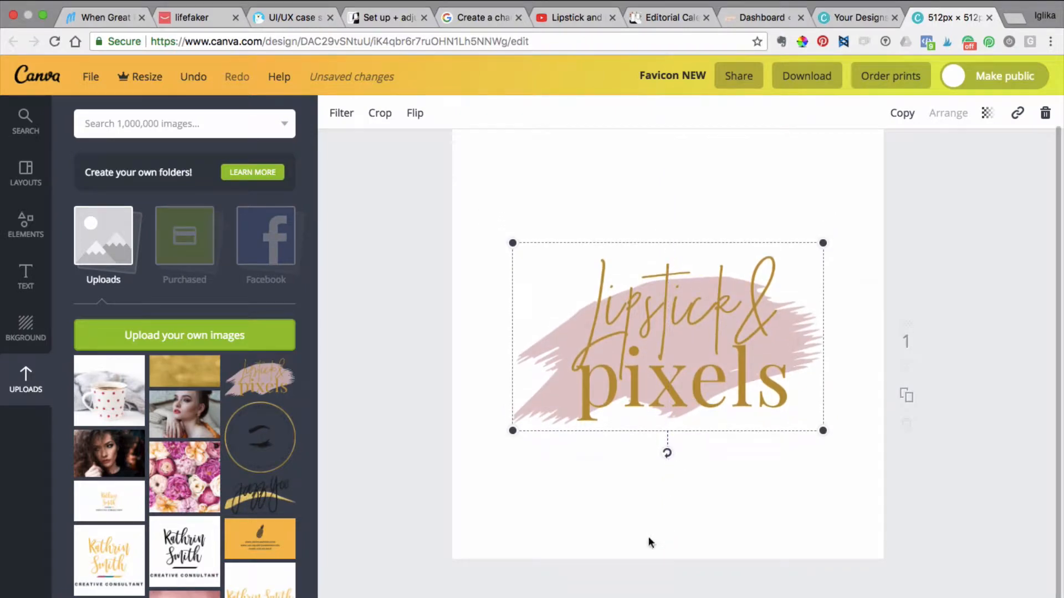
key(super+minus)
key(super+minus)
key(super+minus)
key(super+minus)
key(super+minus)
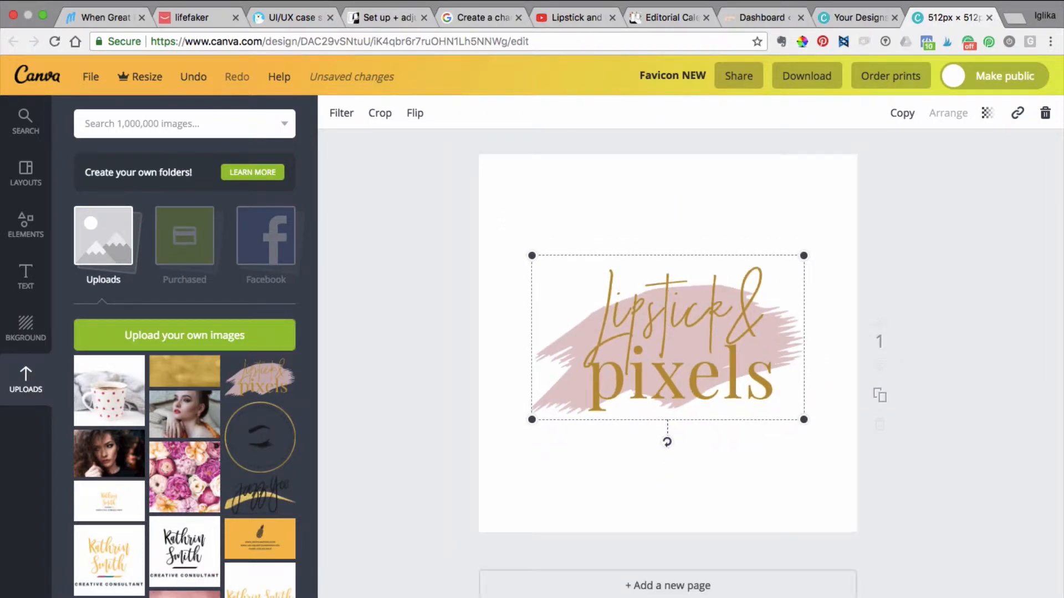
click(821, 471)
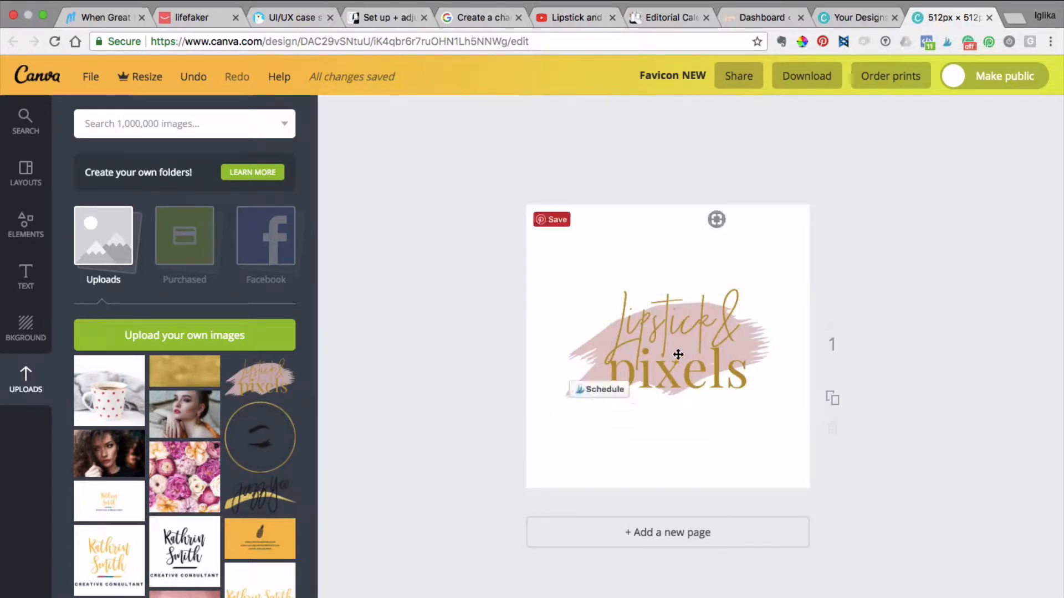
Enlarge the logo slightly and recentre it on the page
click(691, 355)
drag(691, 355, 693, 359)
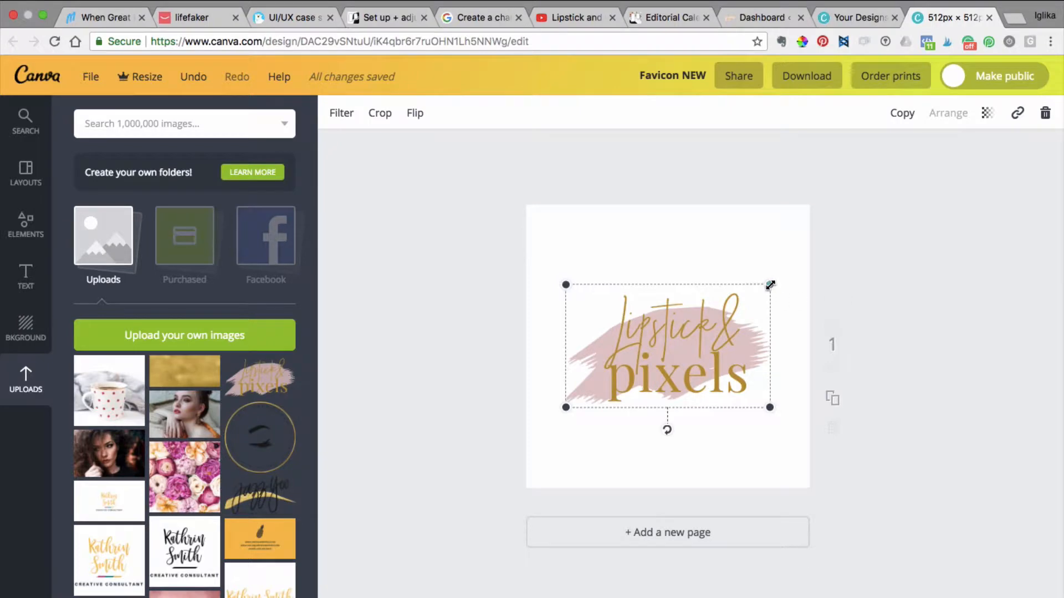
drag(770, 285, 793, 273)
mouse_move(743, 340)
mouse_down()
mouse_move(723, 338)
mouse_move(741, 347)
mouse_up()
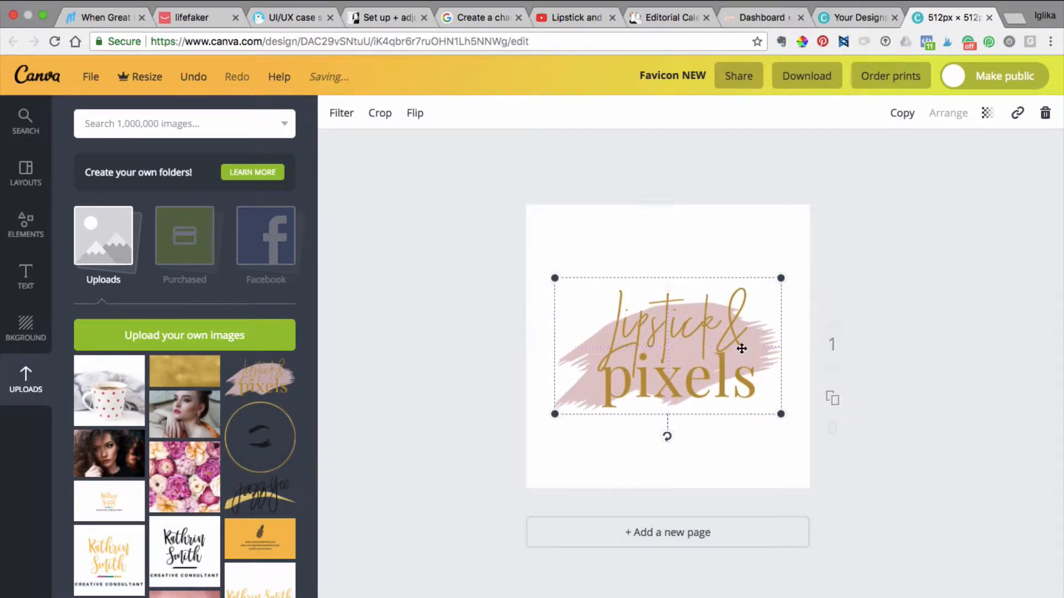
click(849, 286)
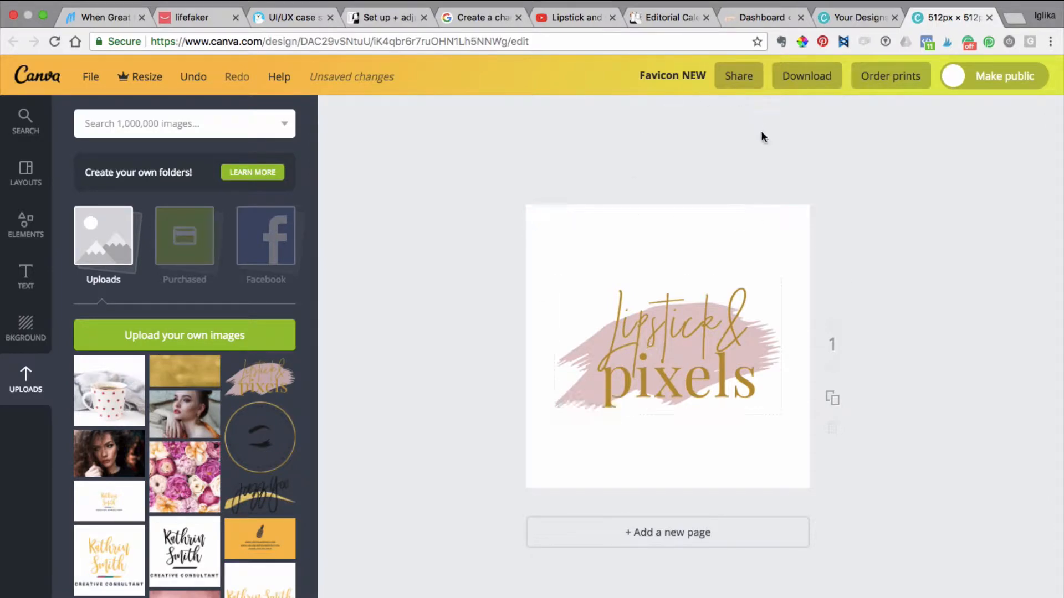
Download the logo design as a PNG file and dismiss the download notice
click(809, 76)
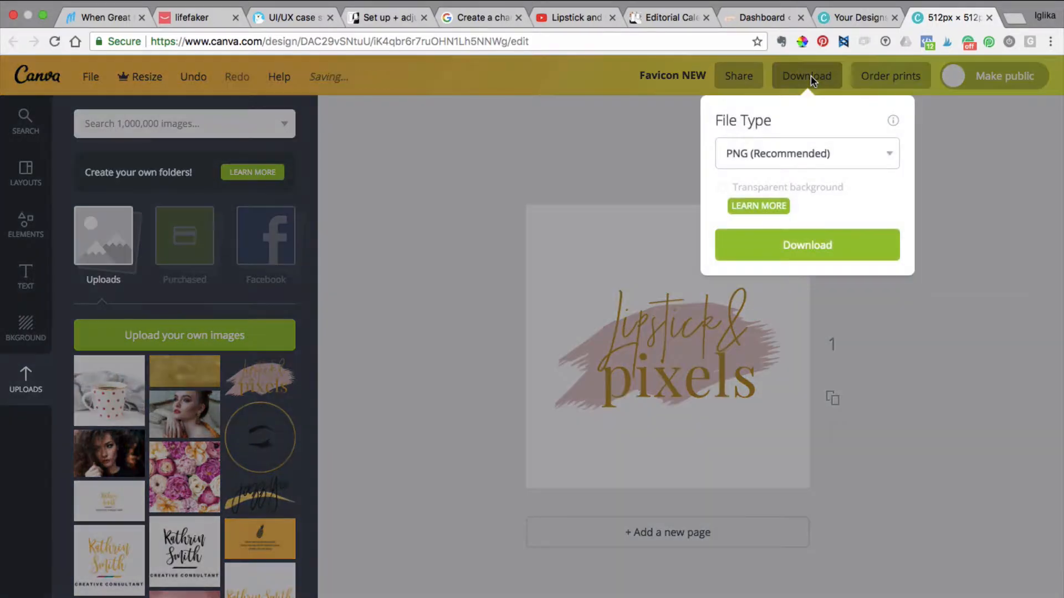
click(822, 154)
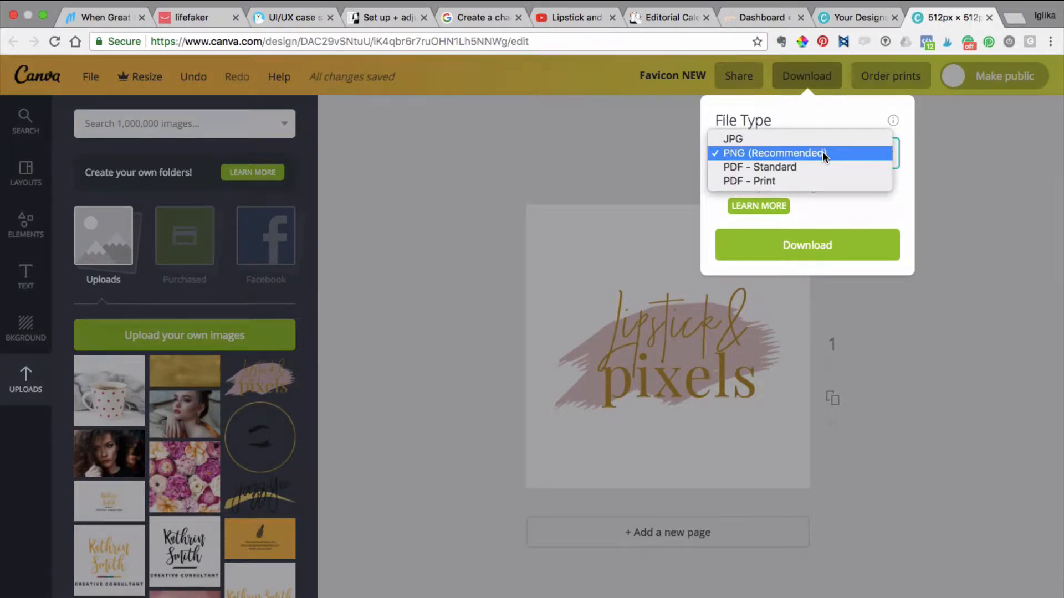
click(822, 153)
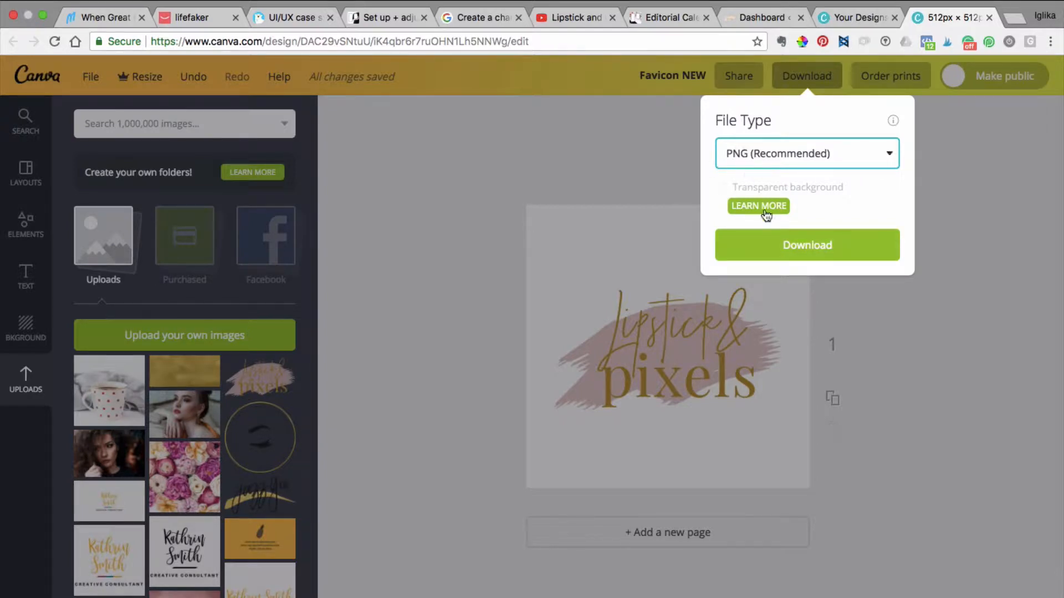
click(789, 255)
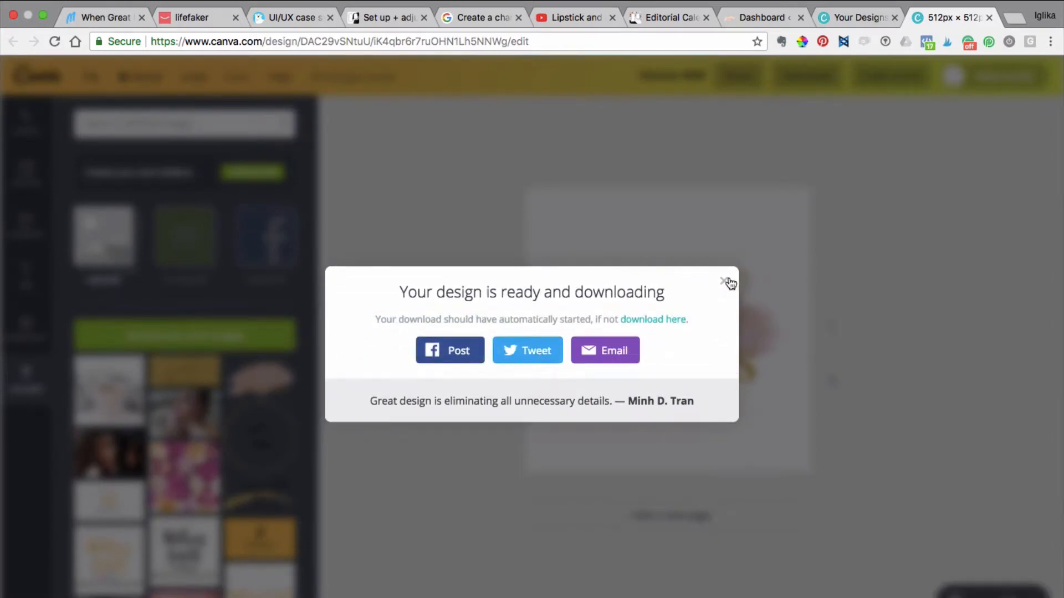
click(727, 284)
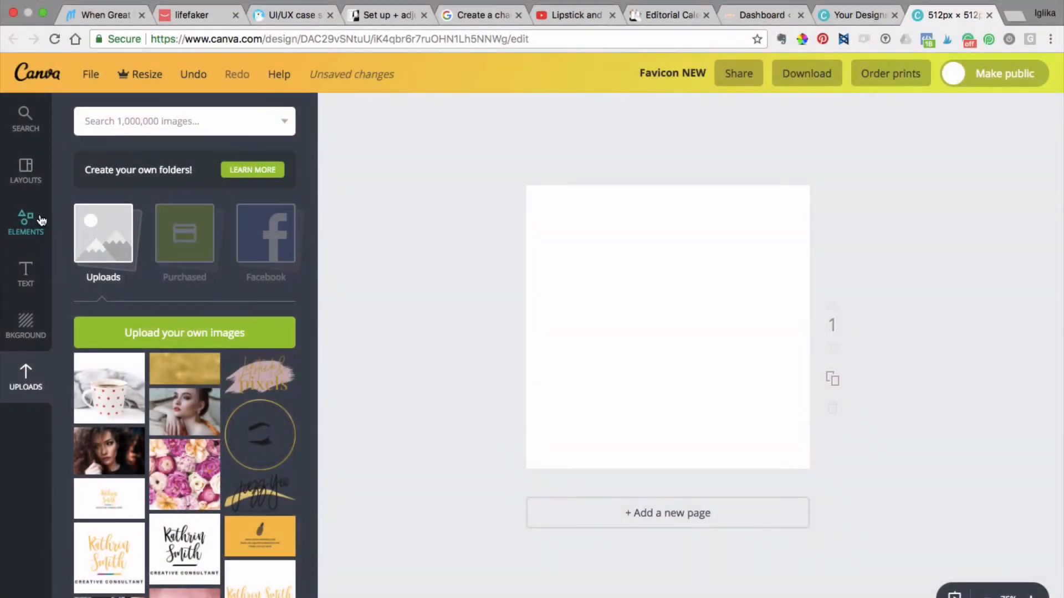
Add a solid filled circle from the shapes collection to the blank canvas
click(22, 230)
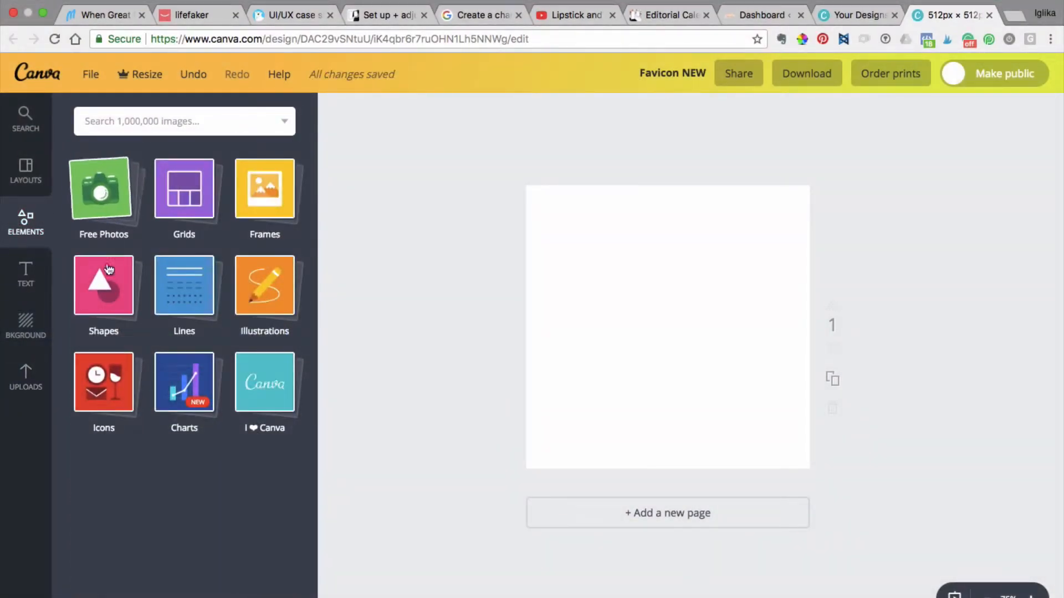
click(107, 287)
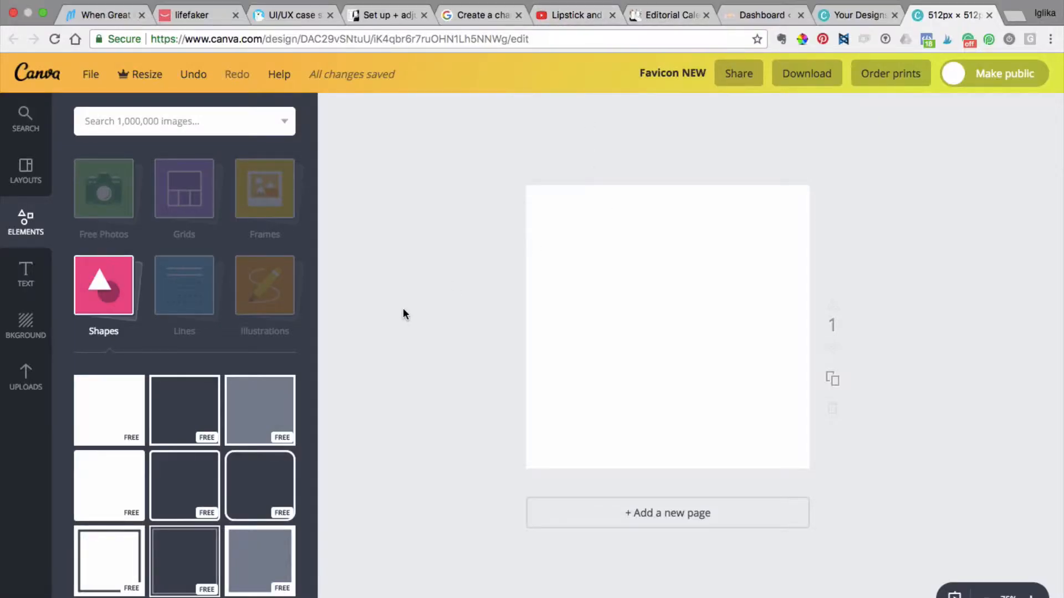
scroll(183, 498, down, 6)
scroll(187, 507, down, 4)
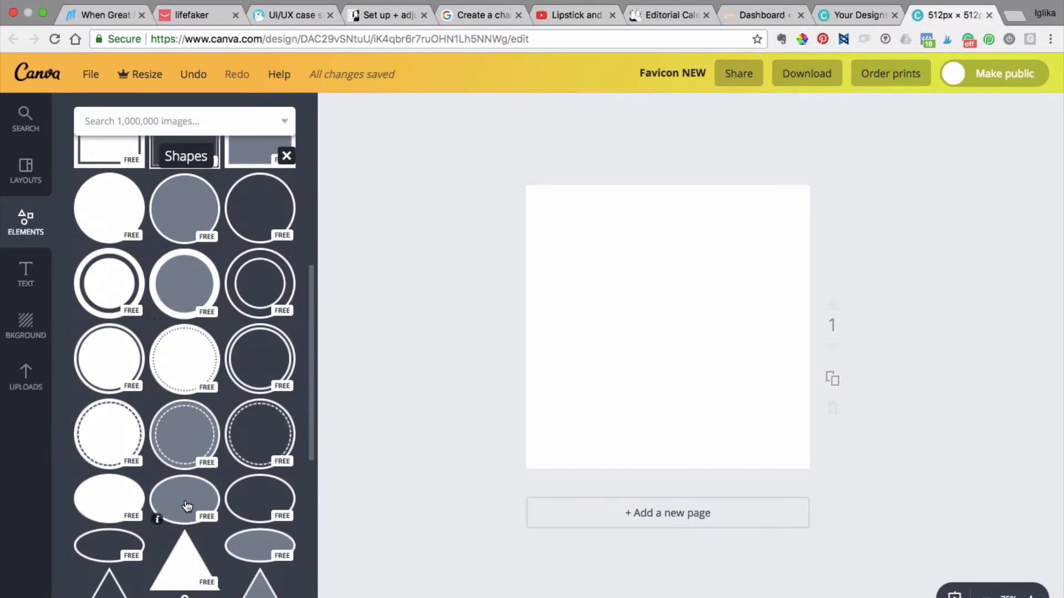
scroll(187, 507, up, 5)
scroll(187, 507, down, 7)
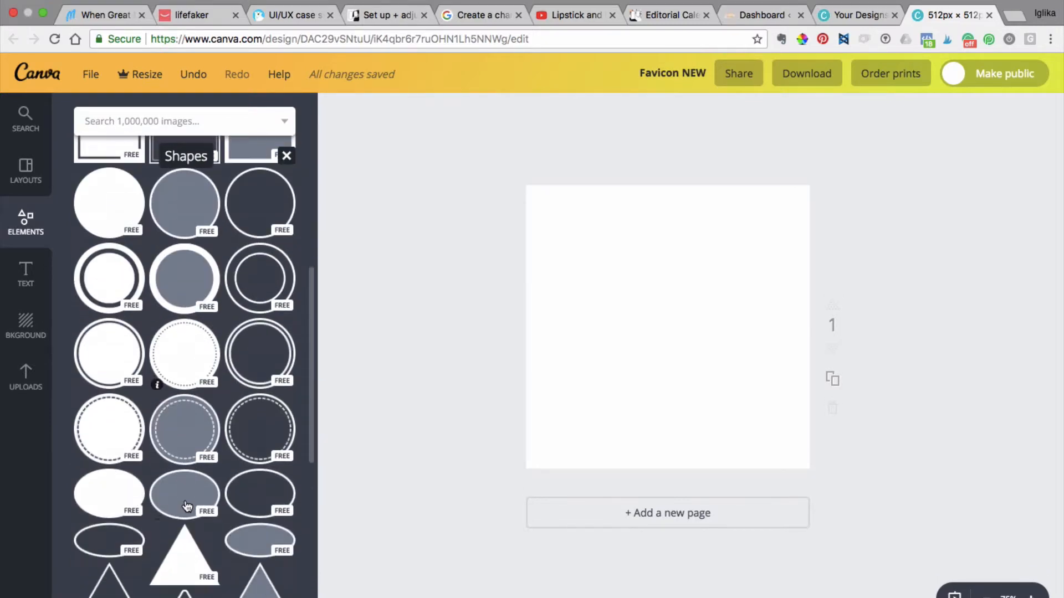
scroll(187, 493, up, 3)
scroll(183, 493, up, 3)
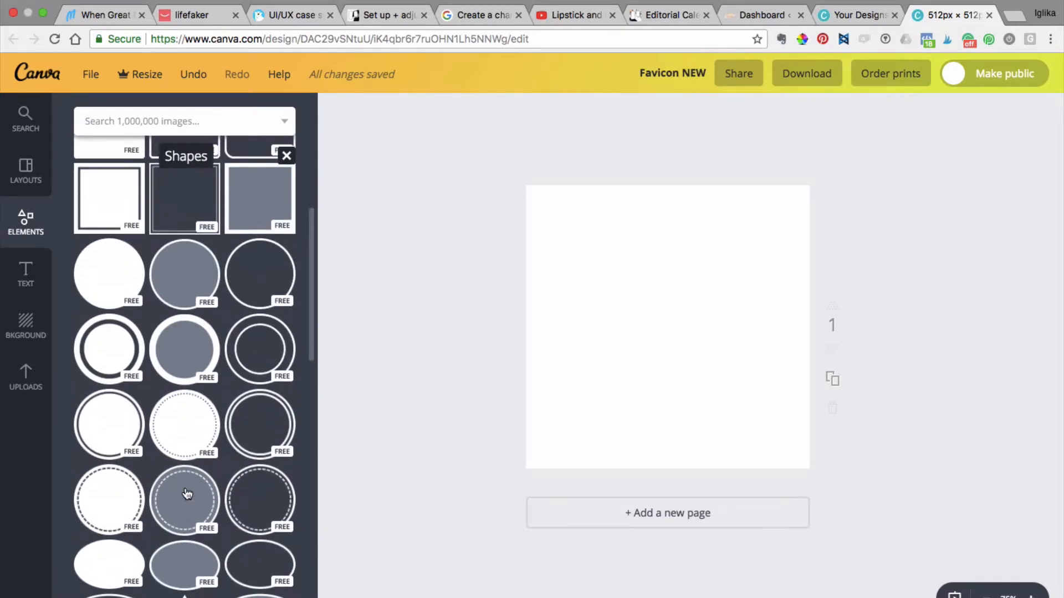
click(115, 297)
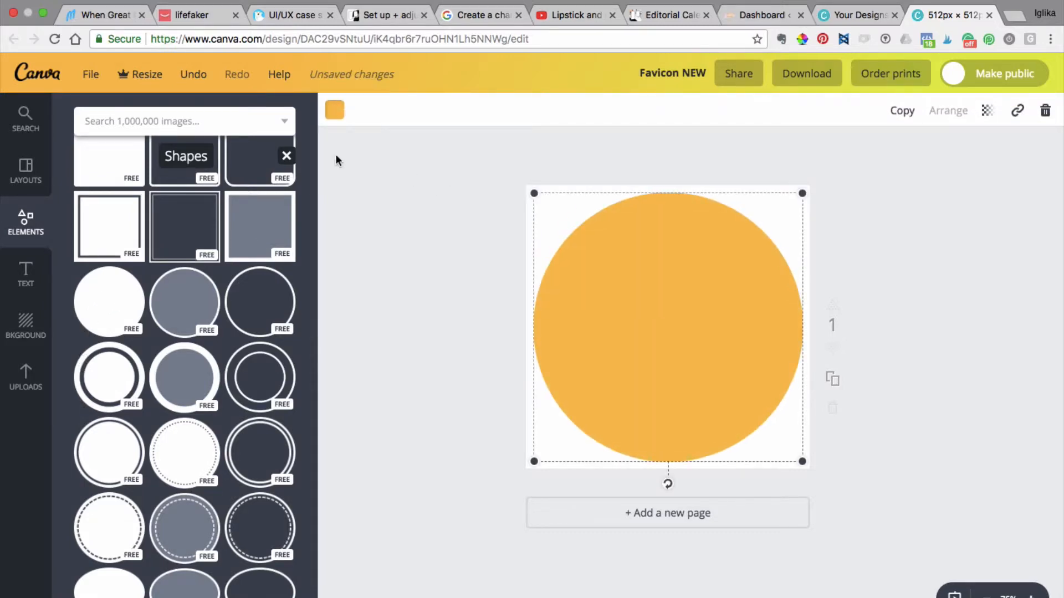
Set the circle's fill to the custom colour F5DEDD
click(334, 114)
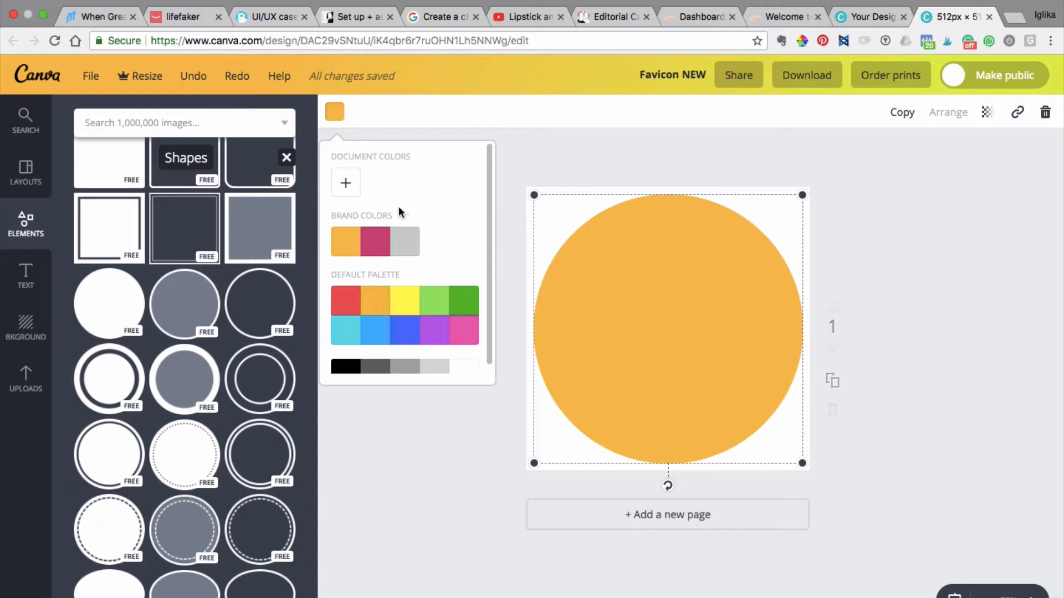
click(344, 181)
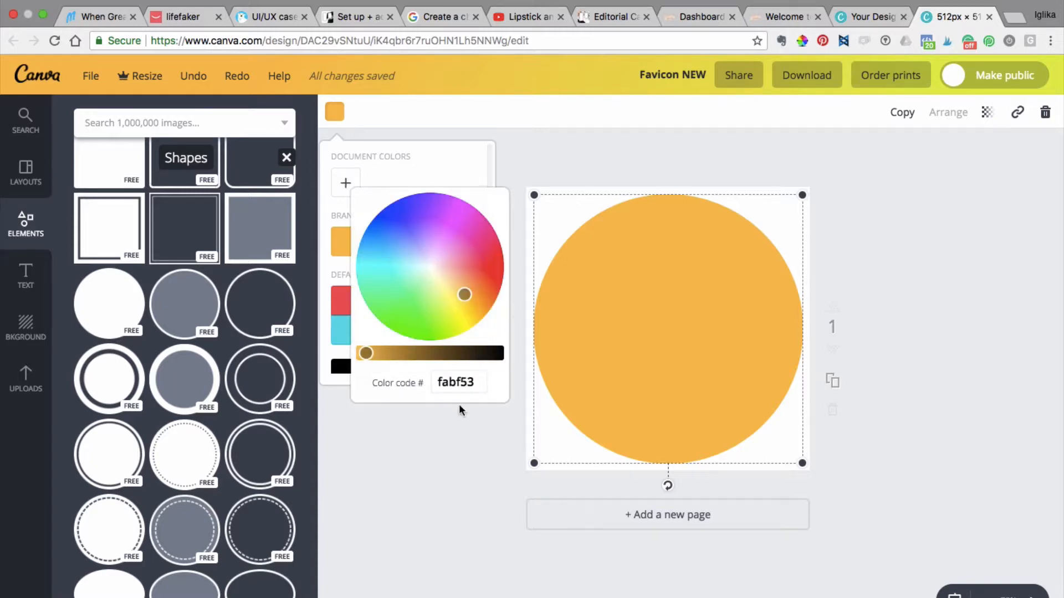
click(460, 386)
text(F5DEDD)
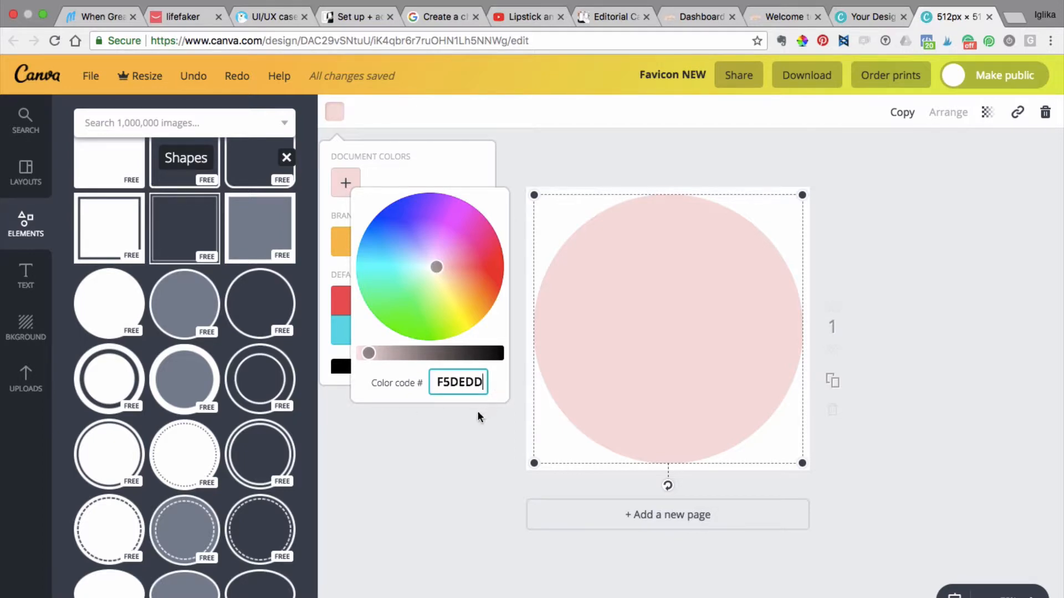
click(459, 158)
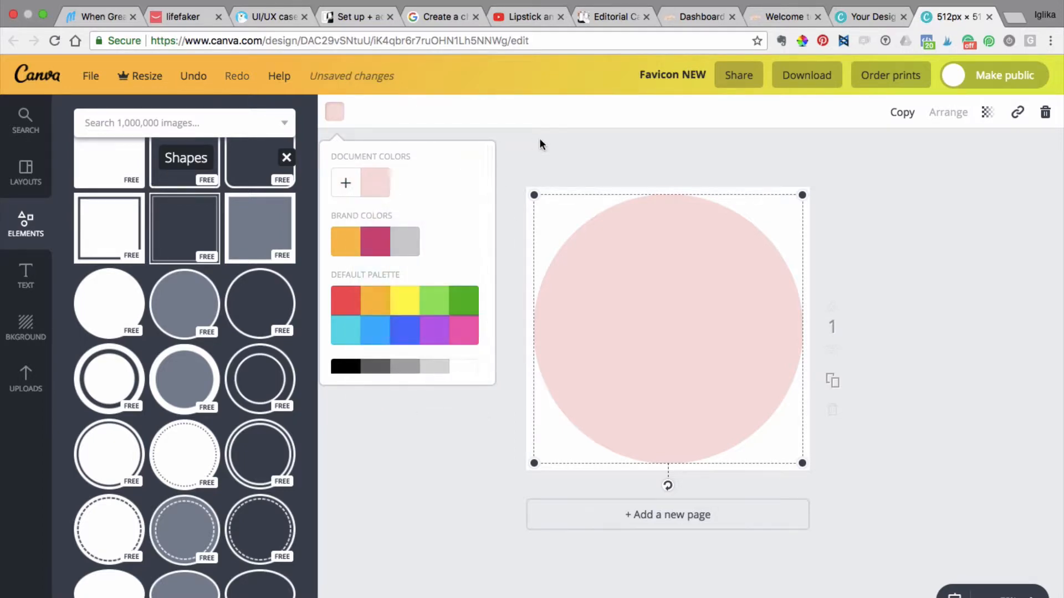
click(536, 151)
click(465, 162)
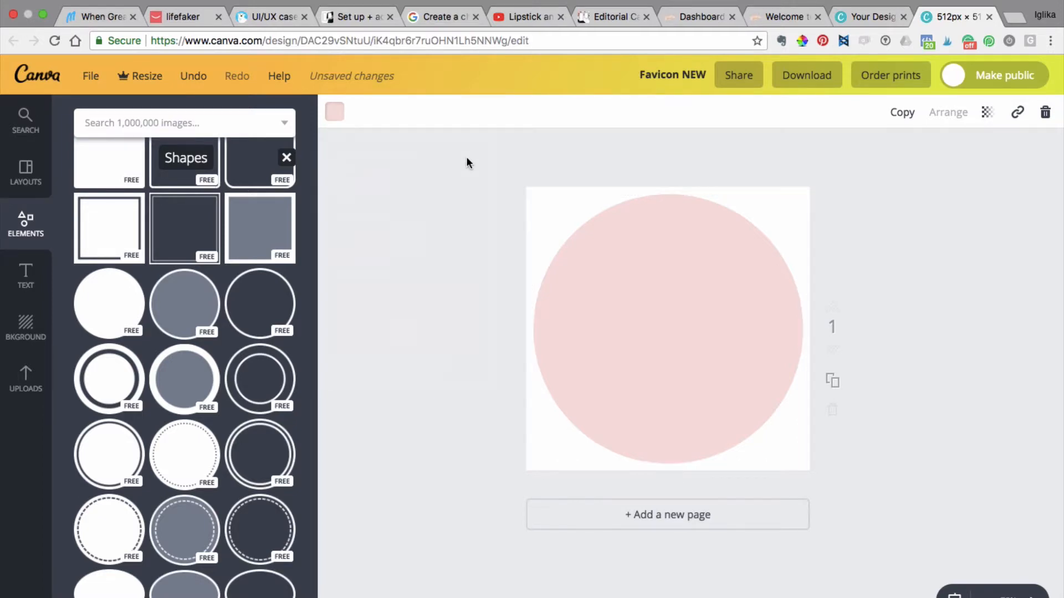
Add a subheading text box over the pink circle and replace its text with "LP"
click(26, 282)
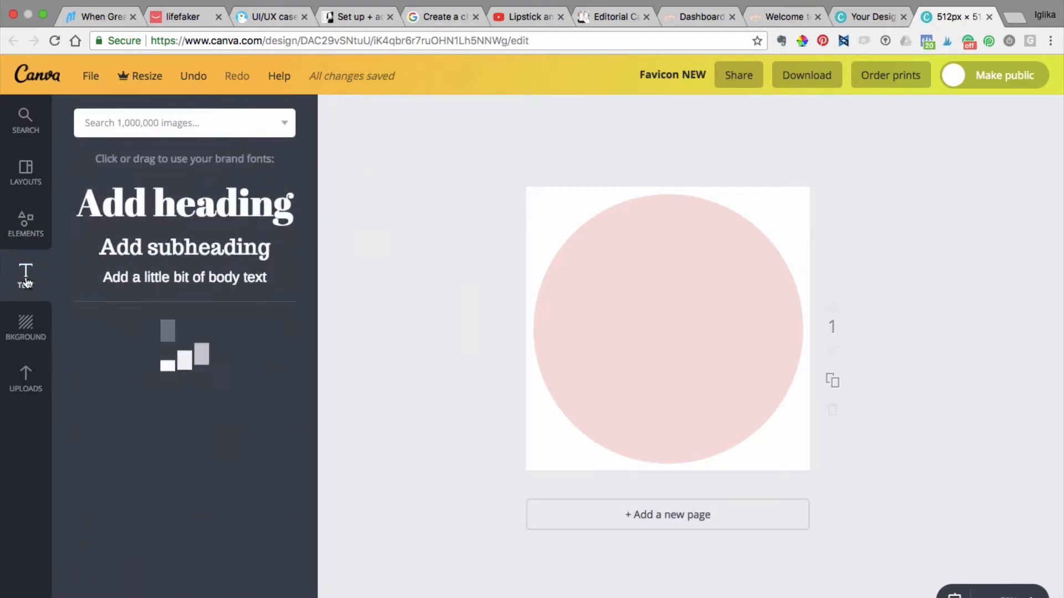
click(221, 247)
click(681, 340)
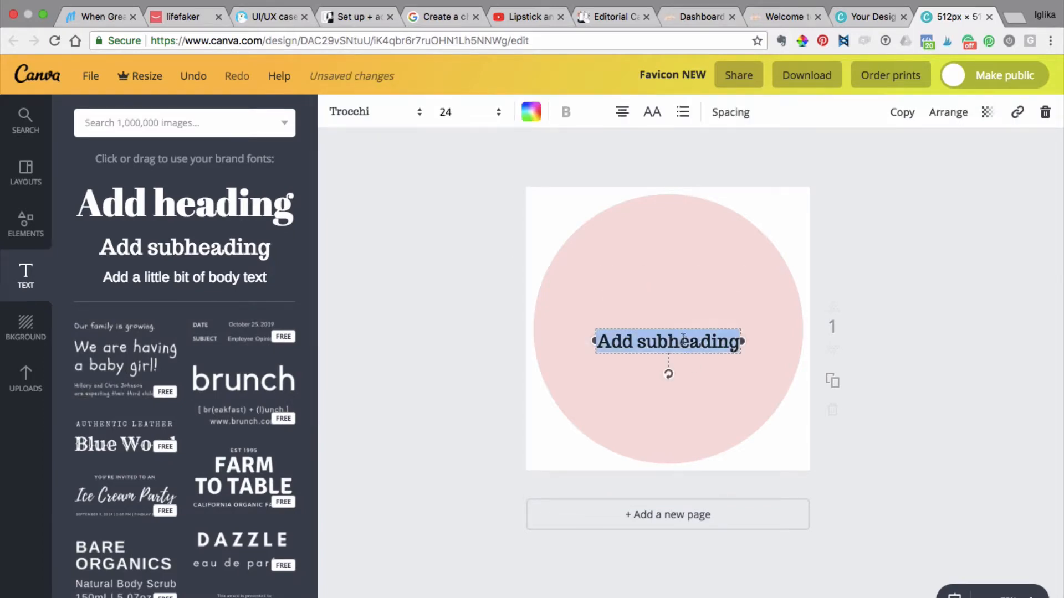
click(680, 339)
triple_click(681, 339)
text(L)
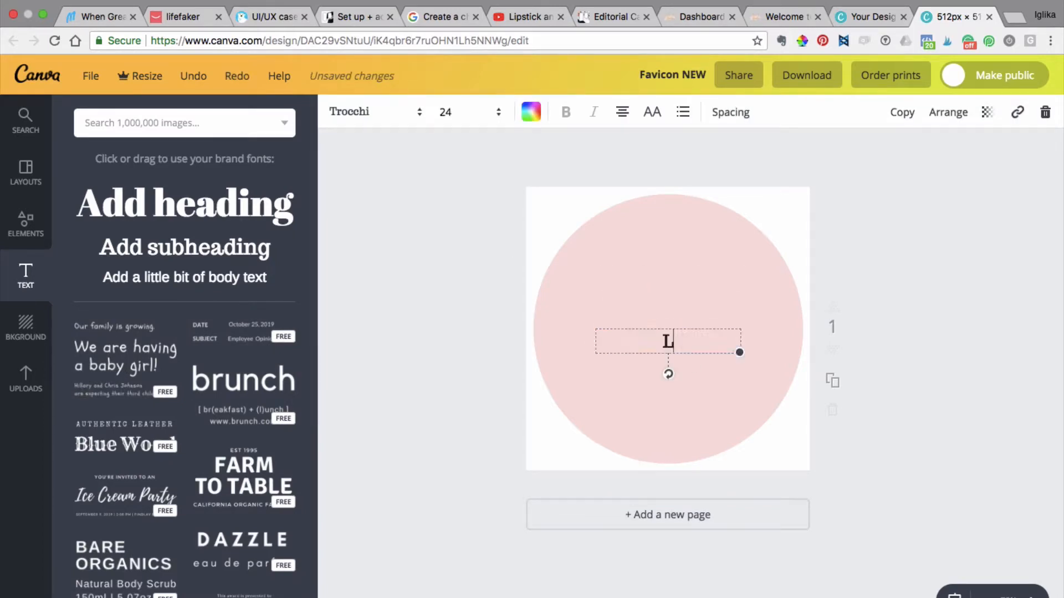
text(P)
Change the font of the LP text to Yellowtail
key(super+a)
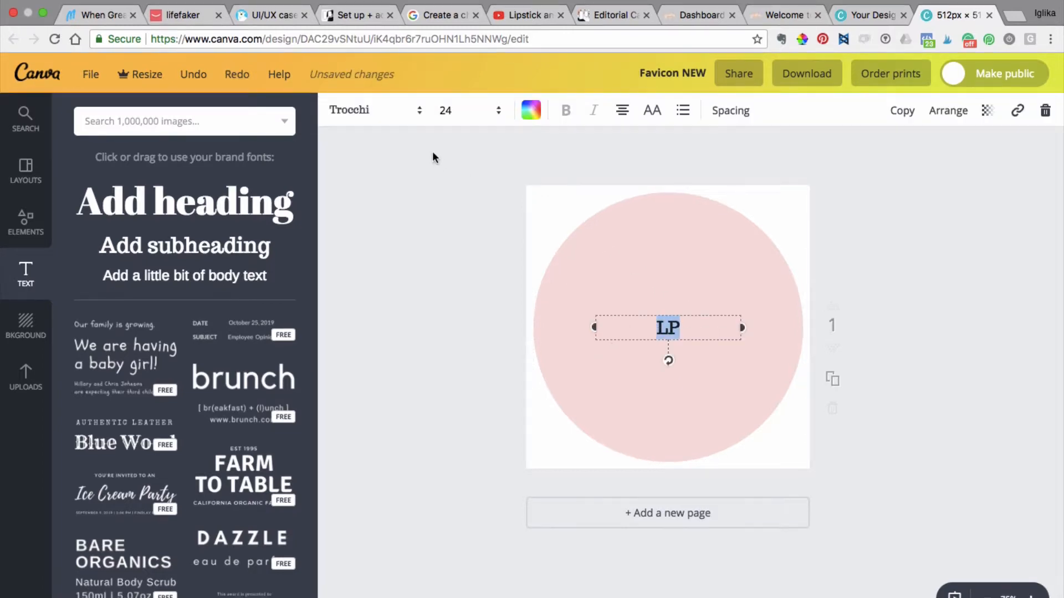
click(386, 120)
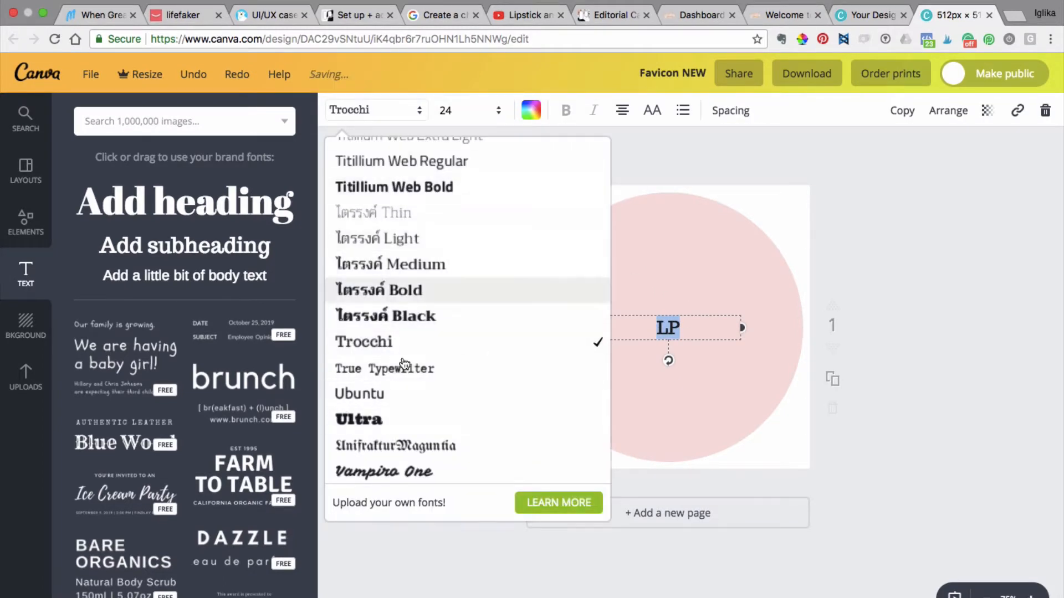
scroll(406, 409, down, 3)
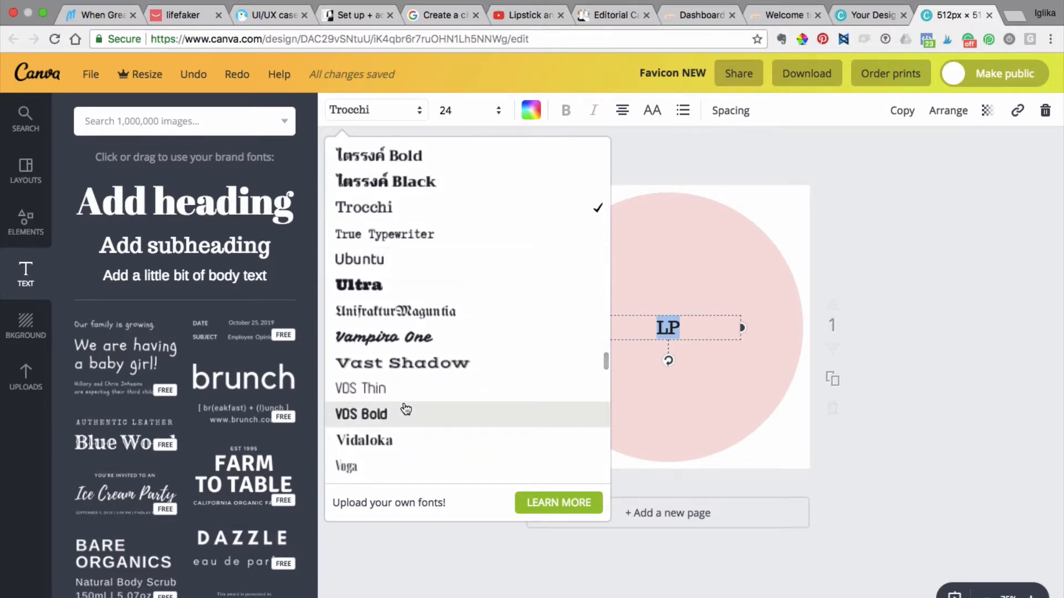
scroll(406, 409, down, 2)
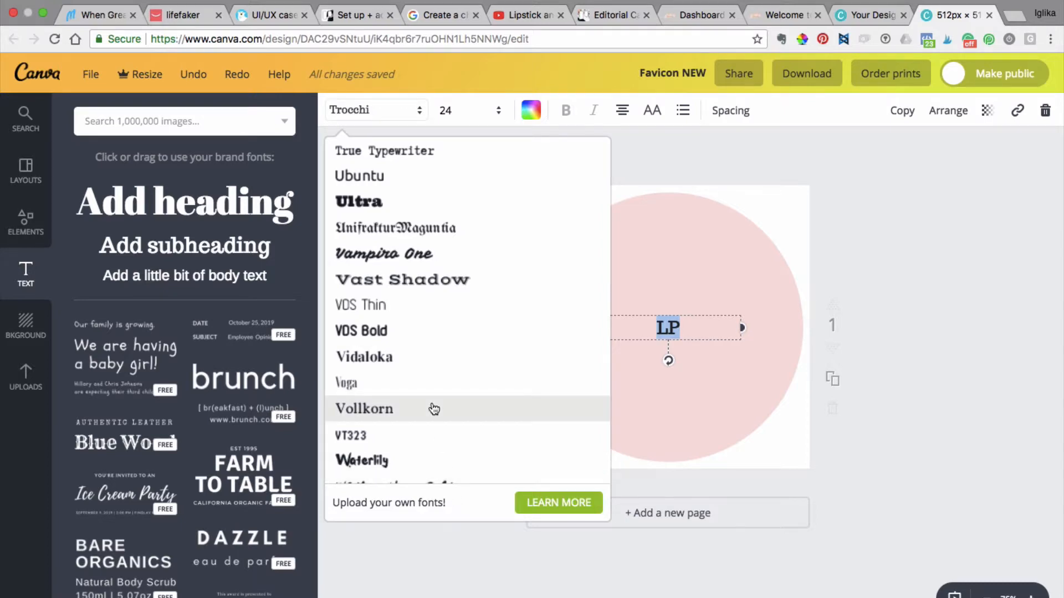
scroll(434, 410, down, 5)
scroll(434, 410, down, 2)
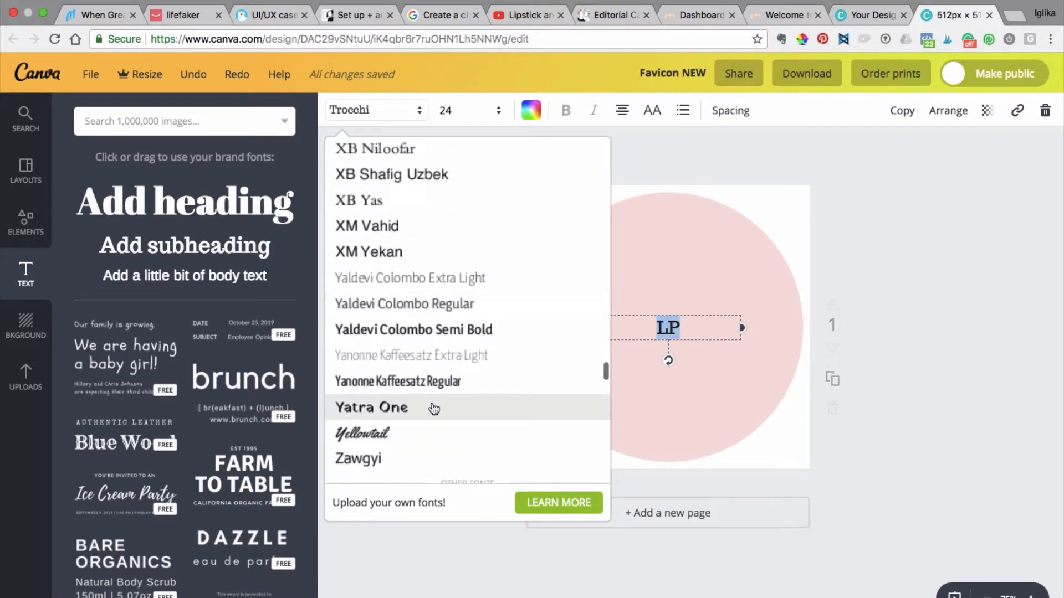
click(414, 432)
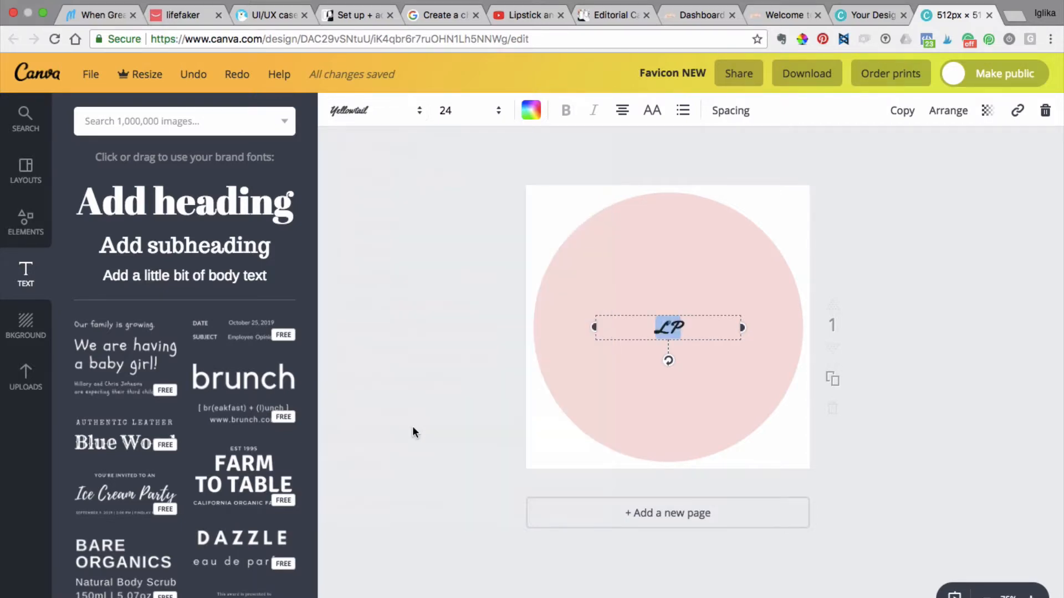
Enlarge the LP text to size 120 and centre it within the circle
click(471, 110)
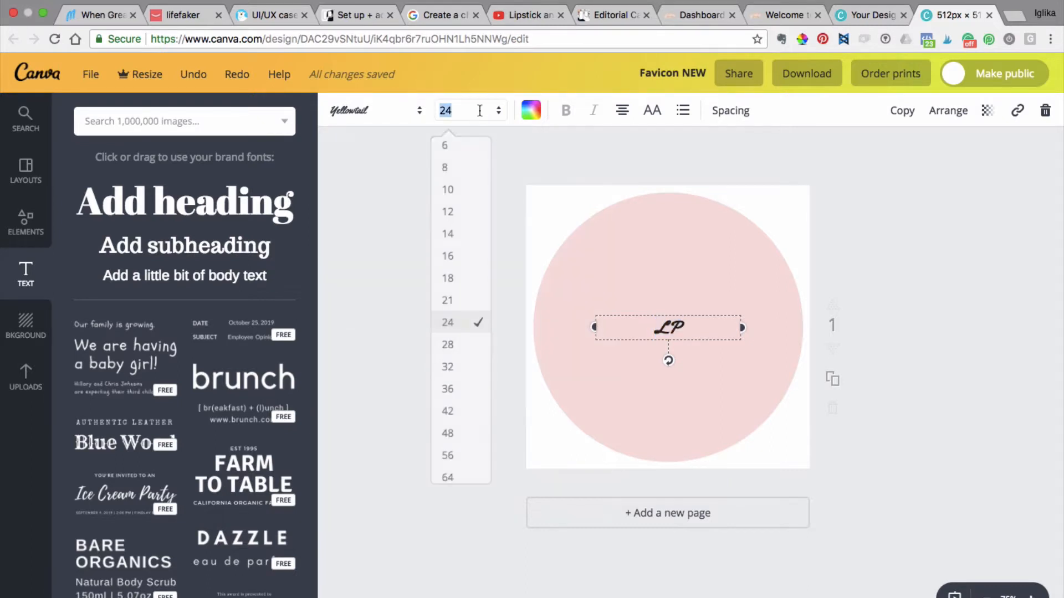
scroll(456, 388, down, 3)
click(457, 383)
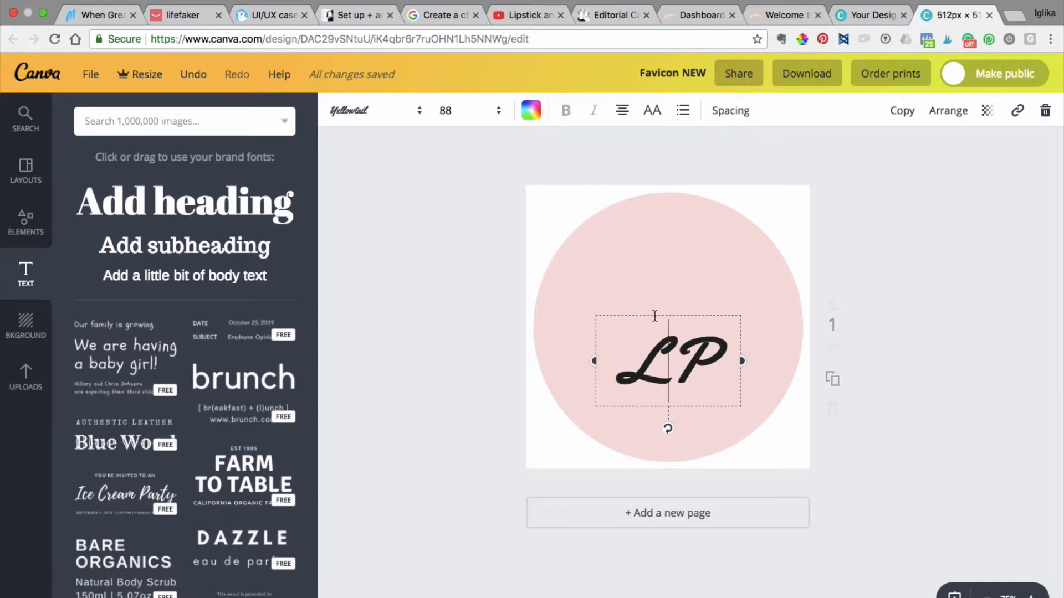
drag(654, 313, 654, 281)
click(476, 116)
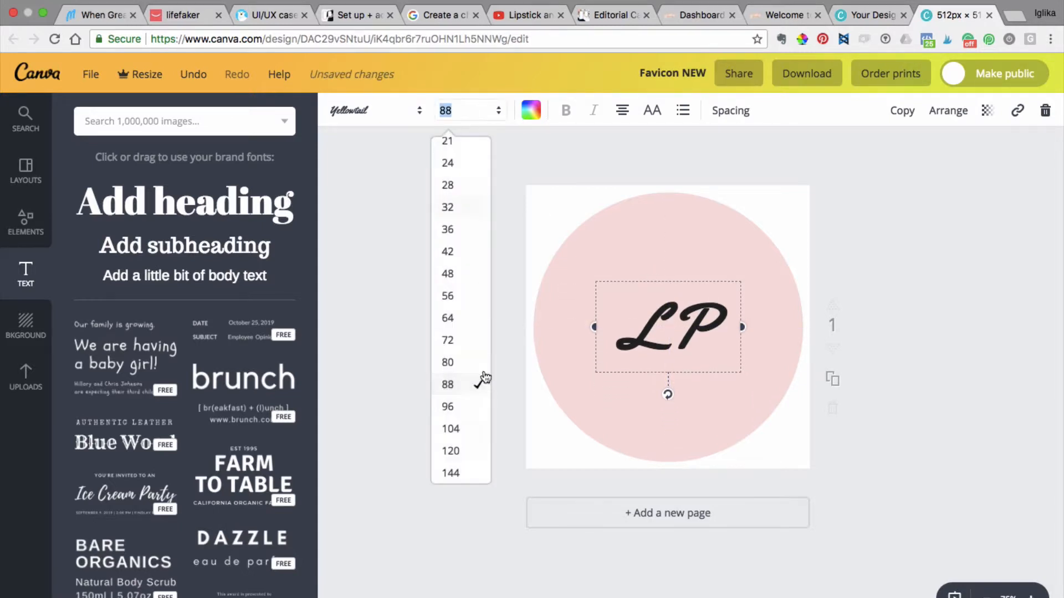
click(451, 451)
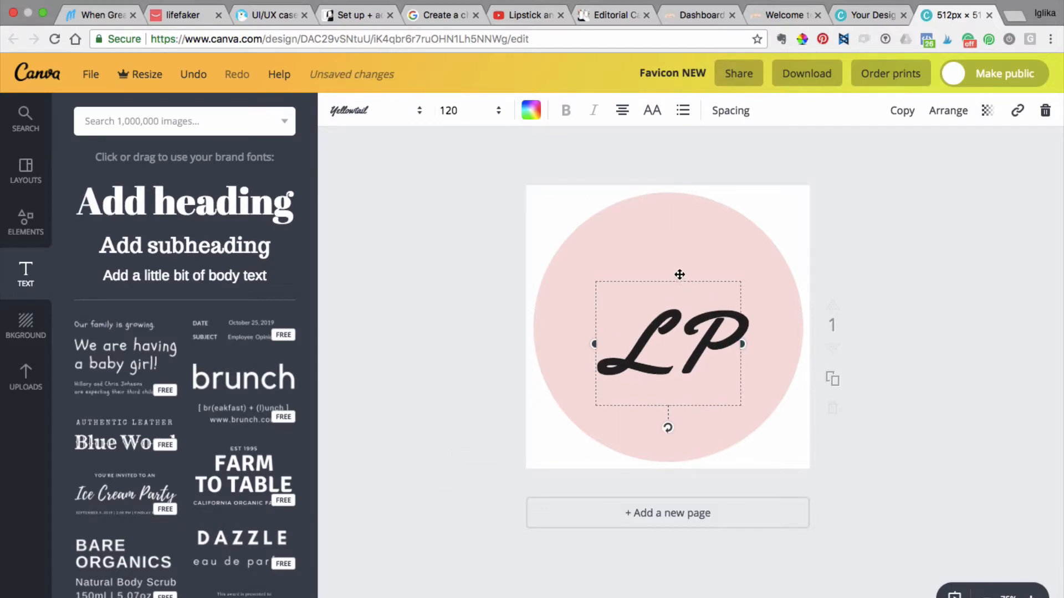
drag(679, 275, 676, 260)
click(872, 281)
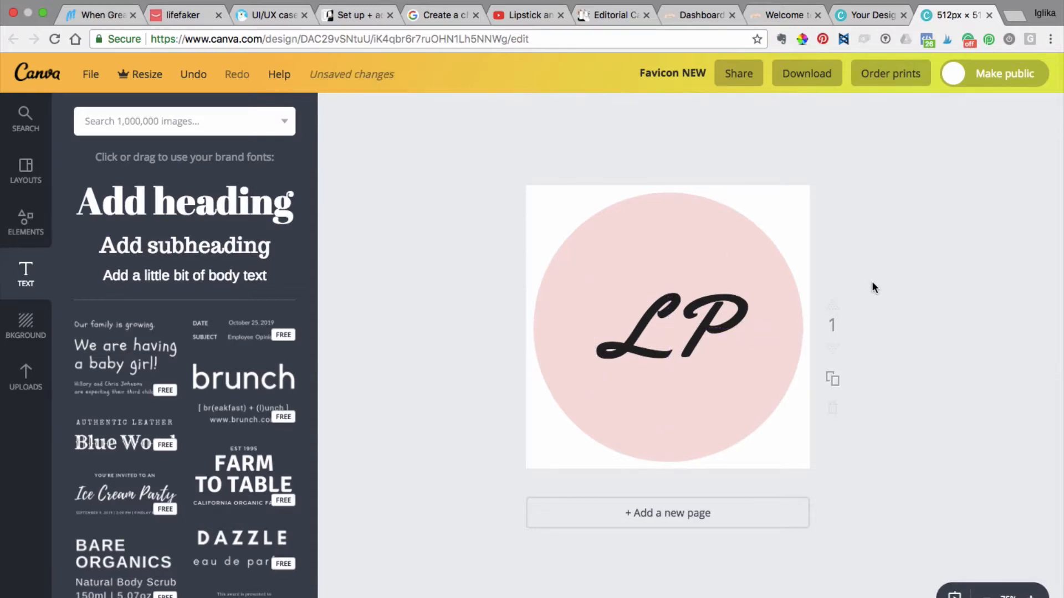
Colour the LP text with the default palette's orange, darkened to a golden brown through a custom colour
click(655, 309)
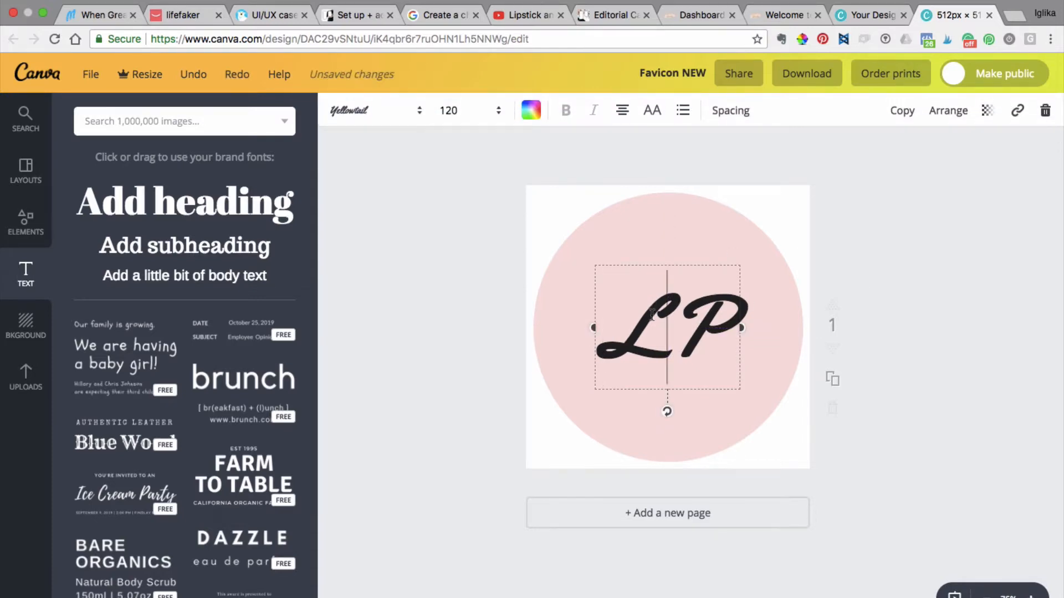
click(652, 313)
click(534, 115)
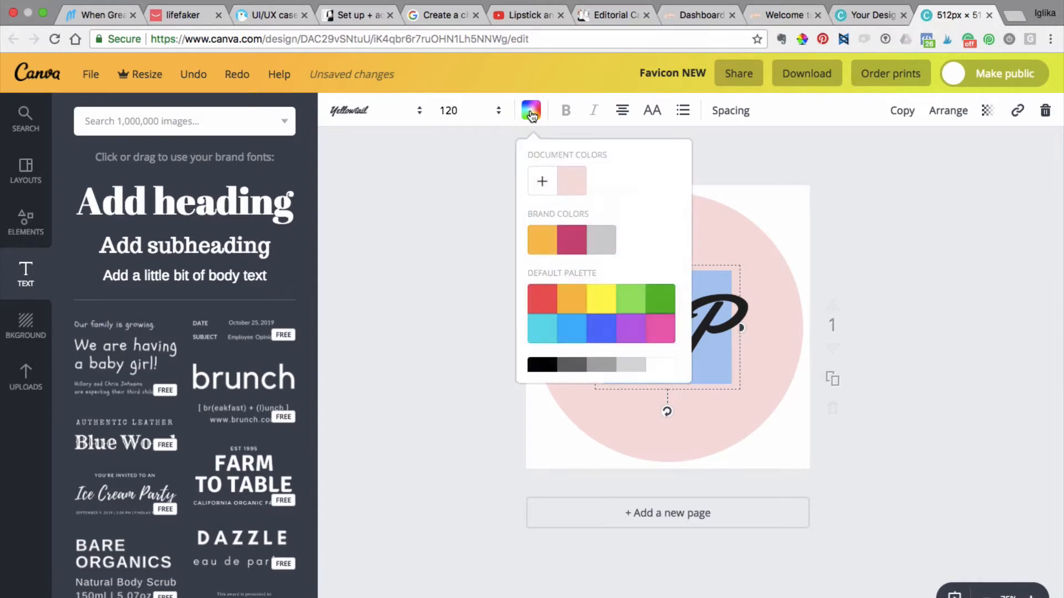
click(568, 297)
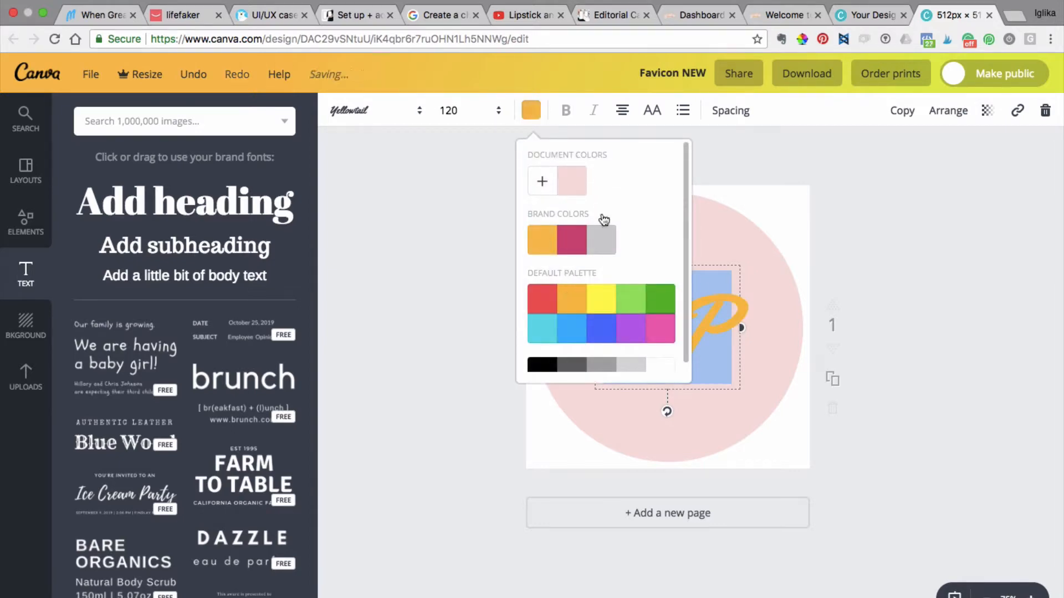
click(543, 181)
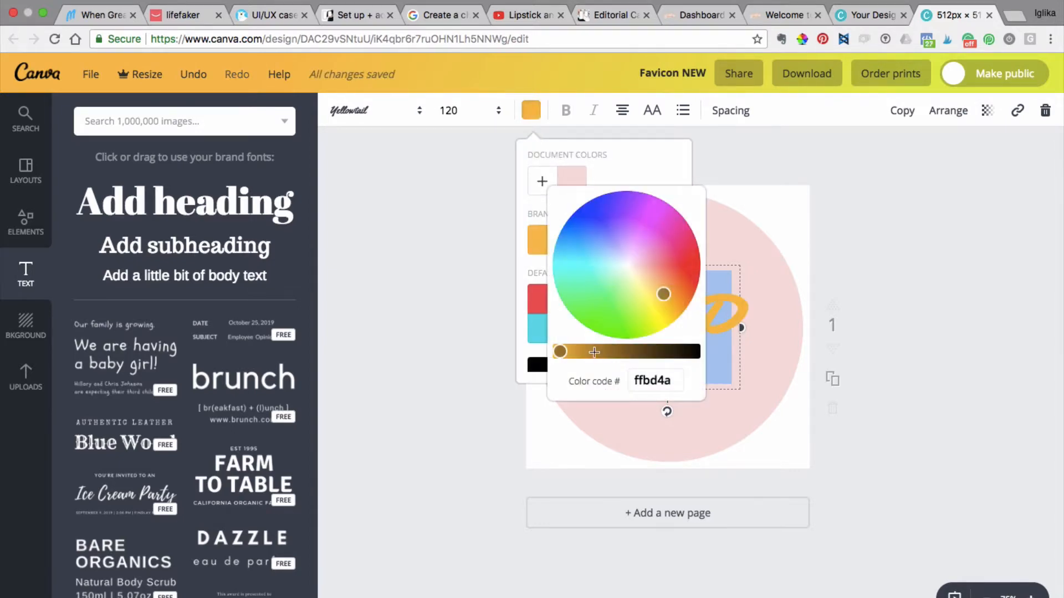
drag(562, 353, 598, 352)
click(510, 426)
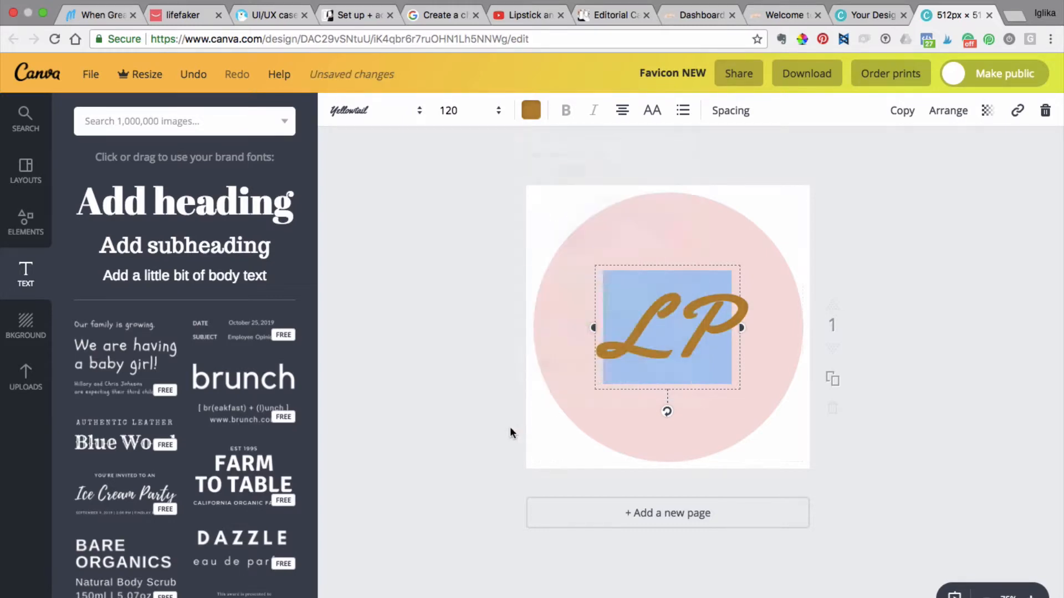
click(483, 405)
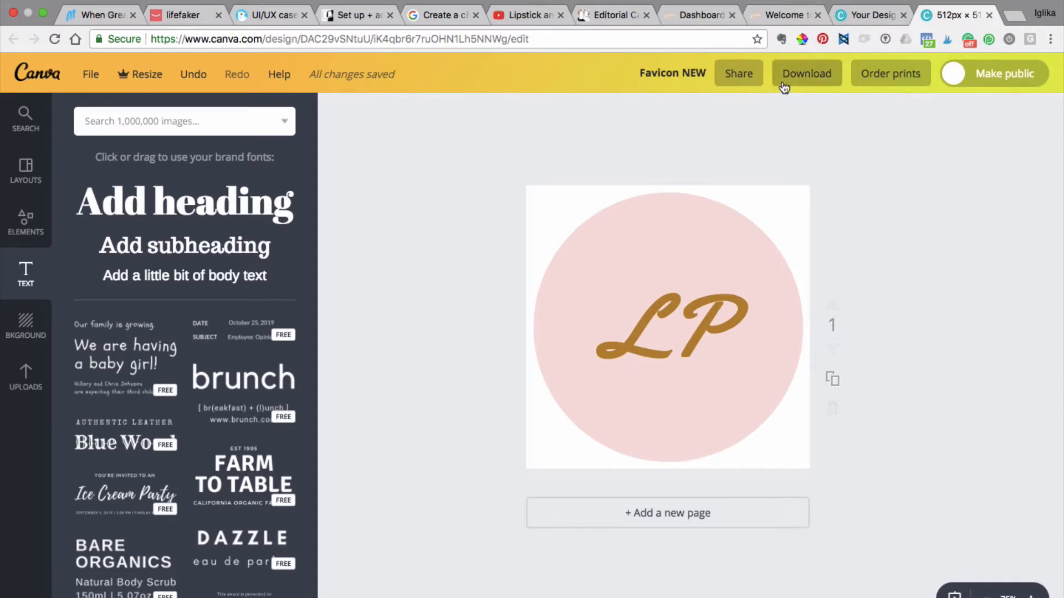
Download the LP circle design as a PNG file and dismiss the download notice
click(806, 78)
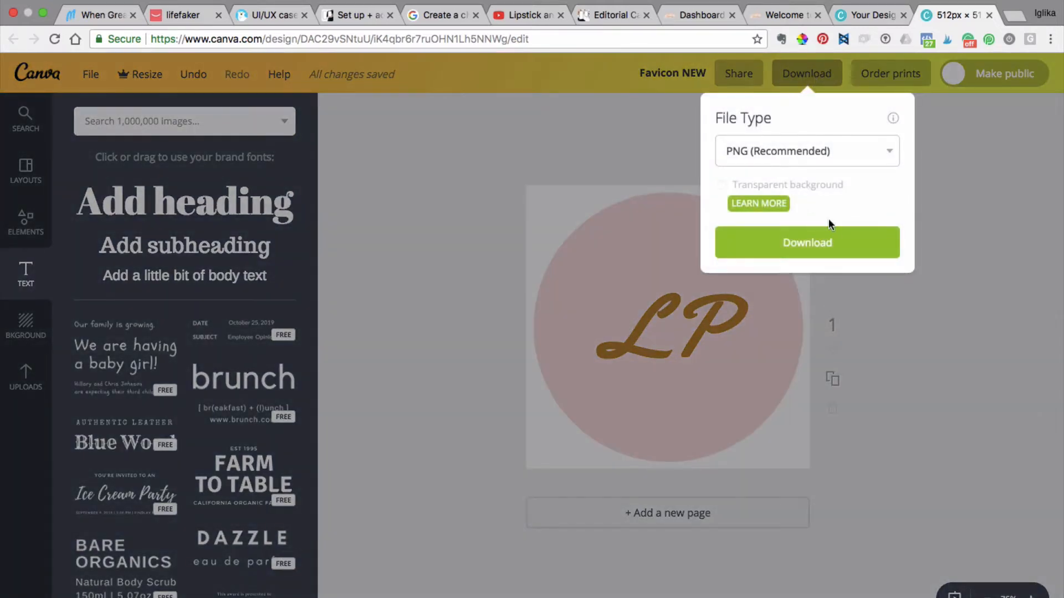
click(829, 246)
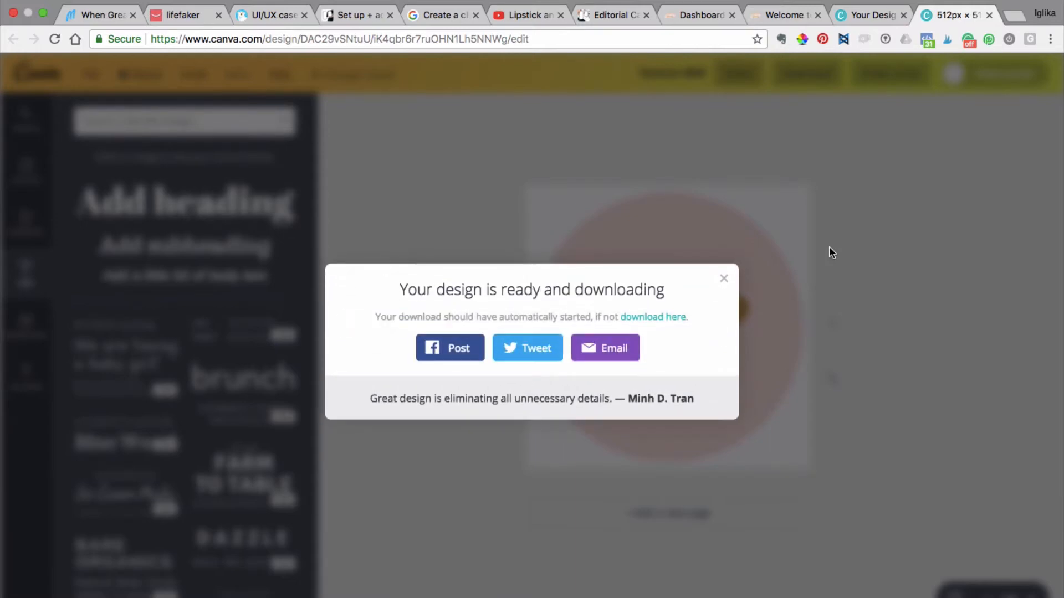
click(725, 281)
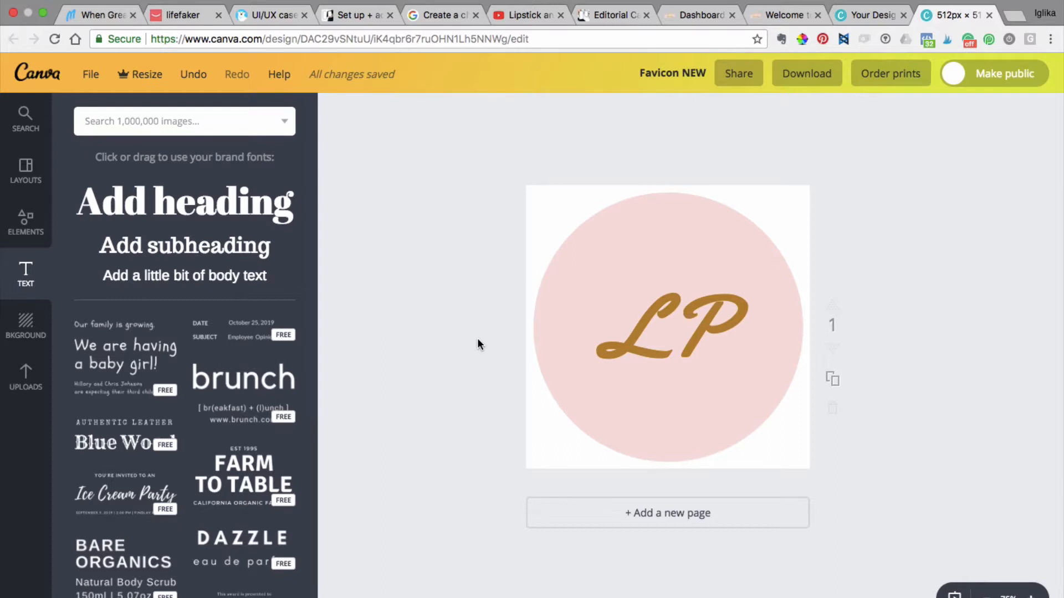
Switch to the site's WordPress dashboard and open the Site Identity settings in the site customizer
click(688, 14)
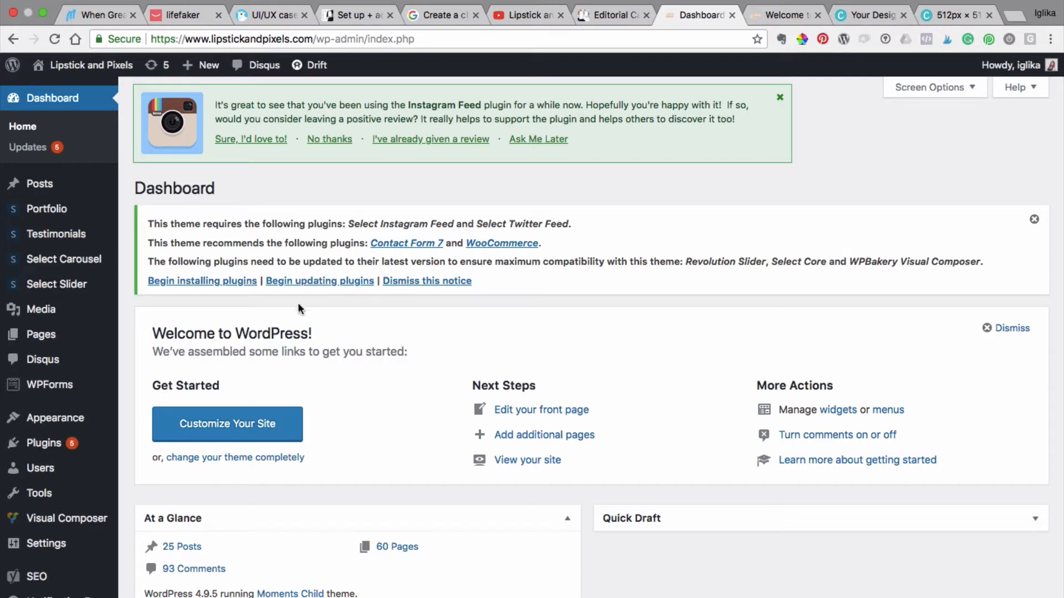
click(213, 433)
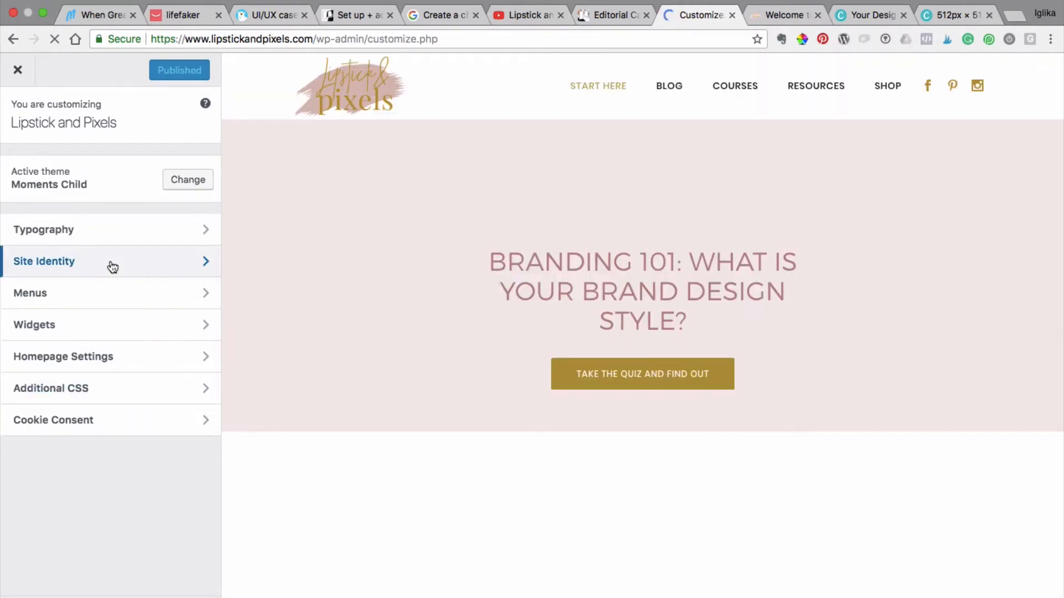
click(110, 263)
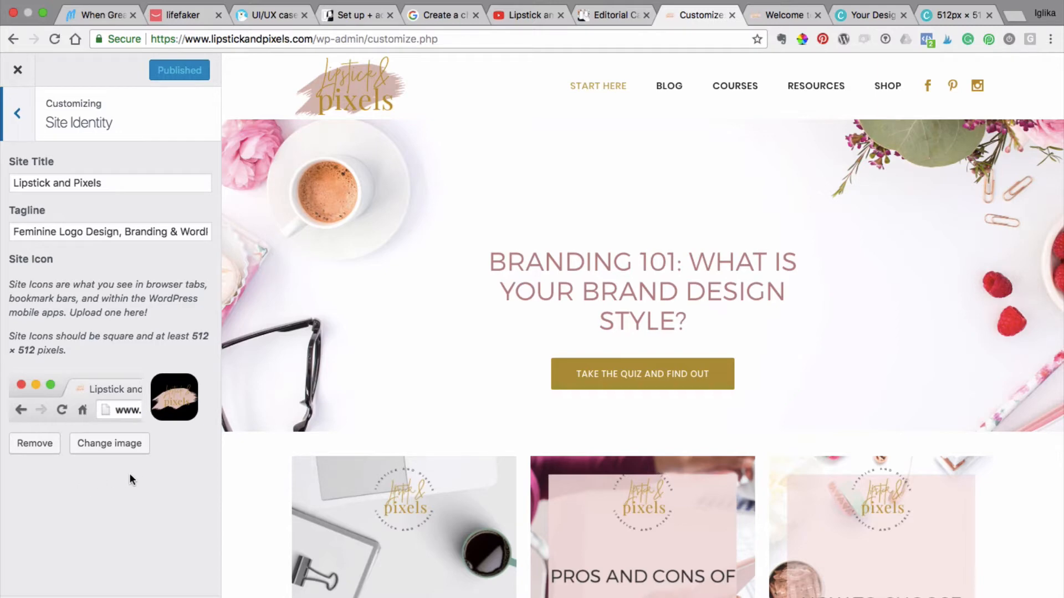
Upload Favicon NEW.png from the Downloads folder as the replacement image for the site icon
click(108, 450)
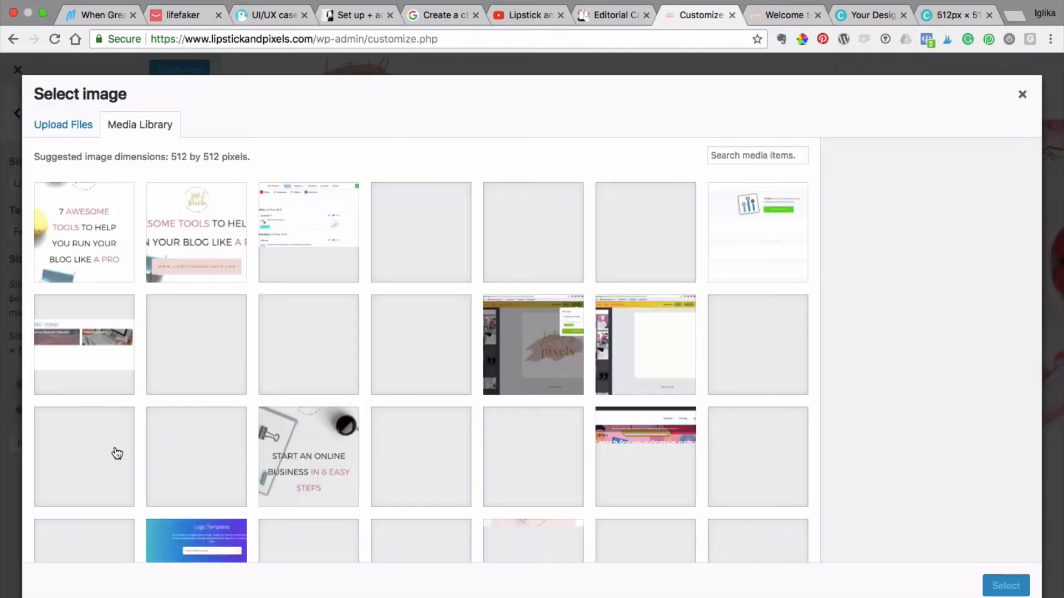
click(47, 129)
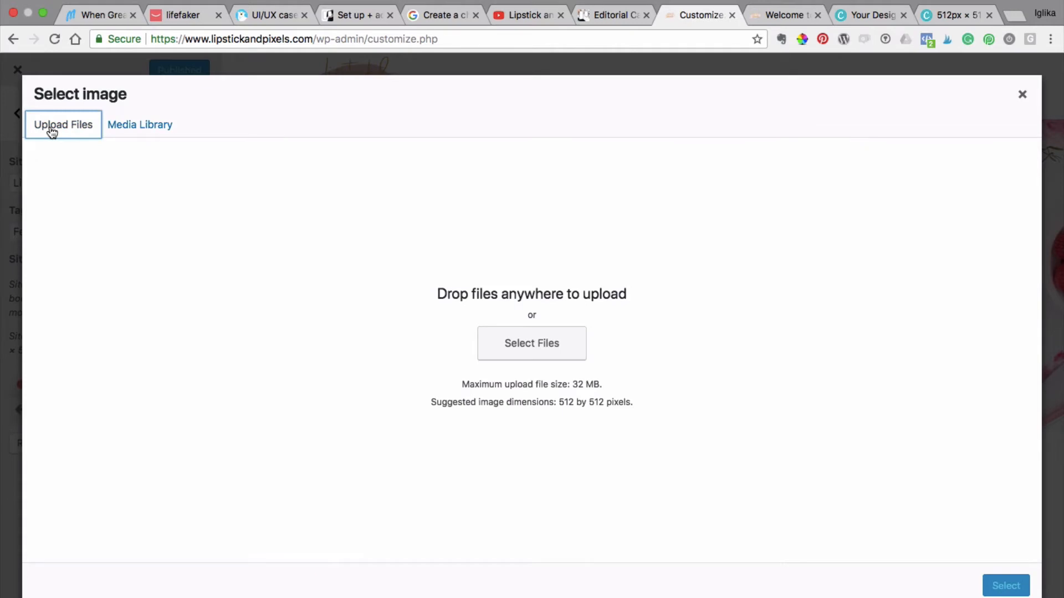
click(515, 339)
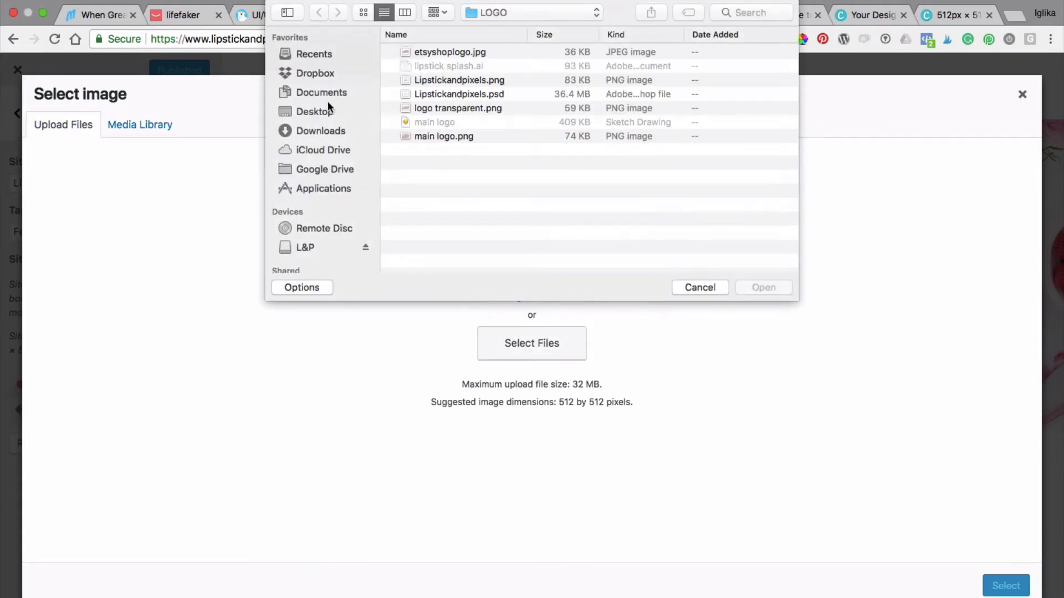
click(331, 130)
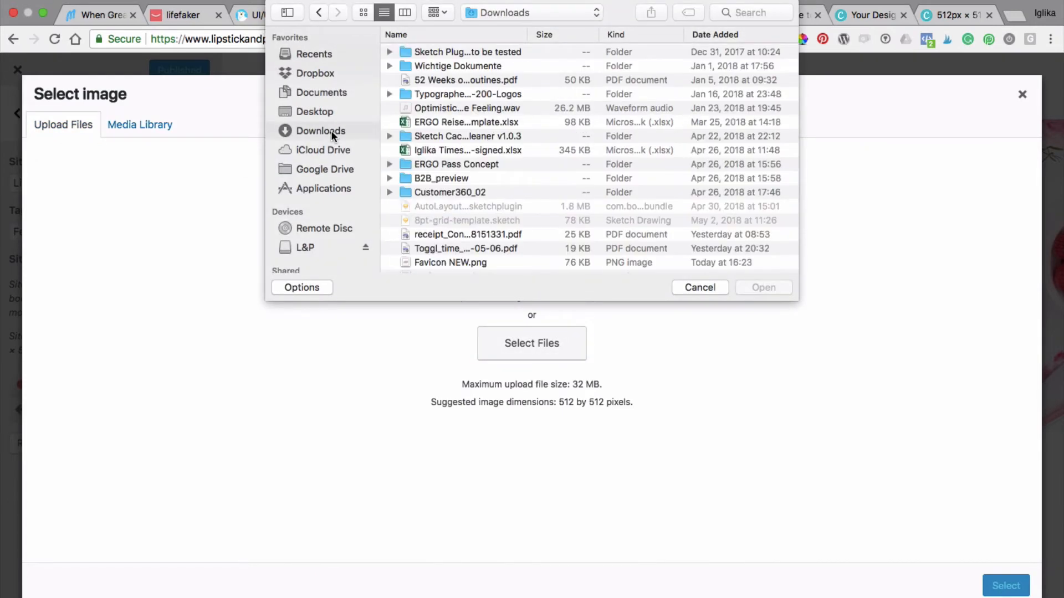
click(714, 35)
click(461, 66)
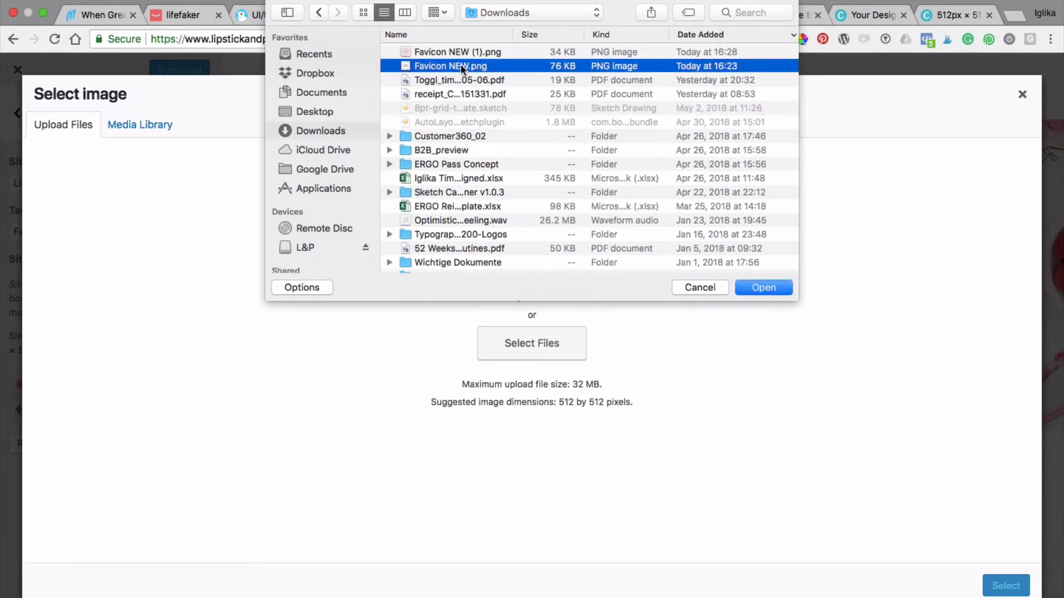
click(772, 287)
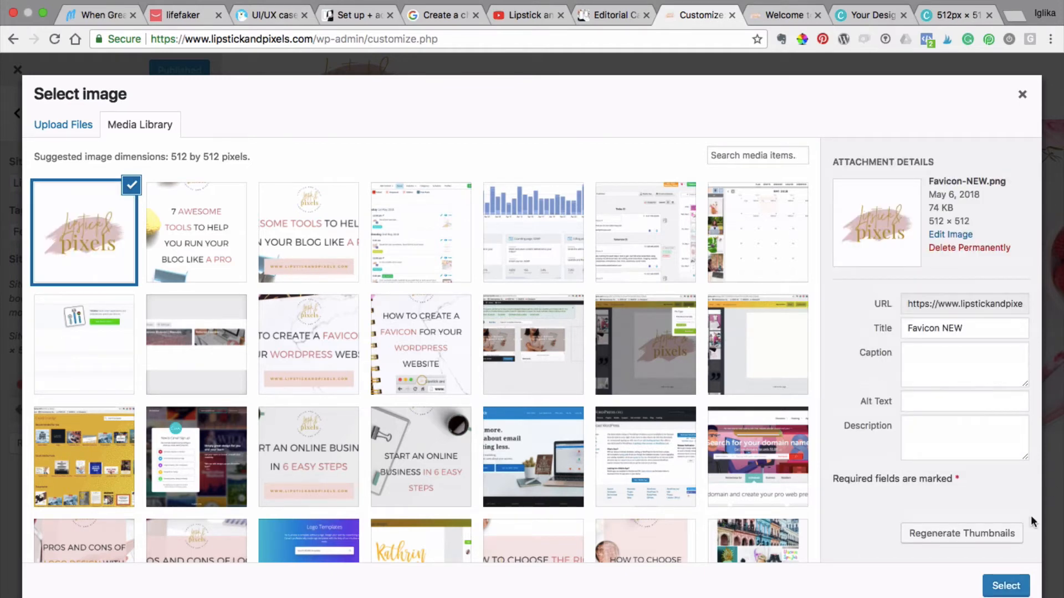
Publish the uploaded favicon image as the site icon and reload the customizer page
click(1002, 589)
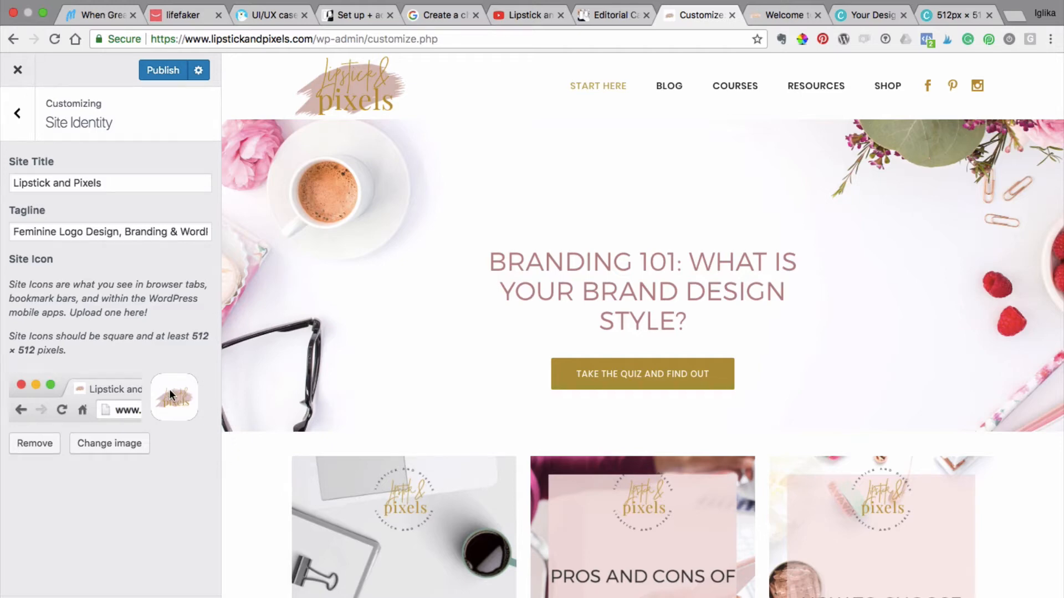
click(163, 71)
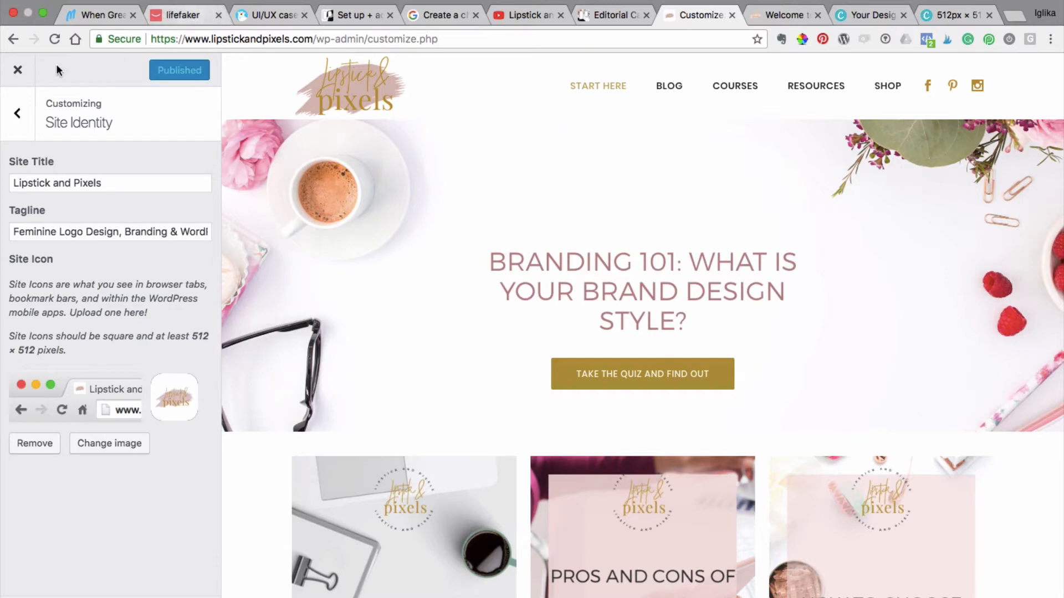
click(57, 35)
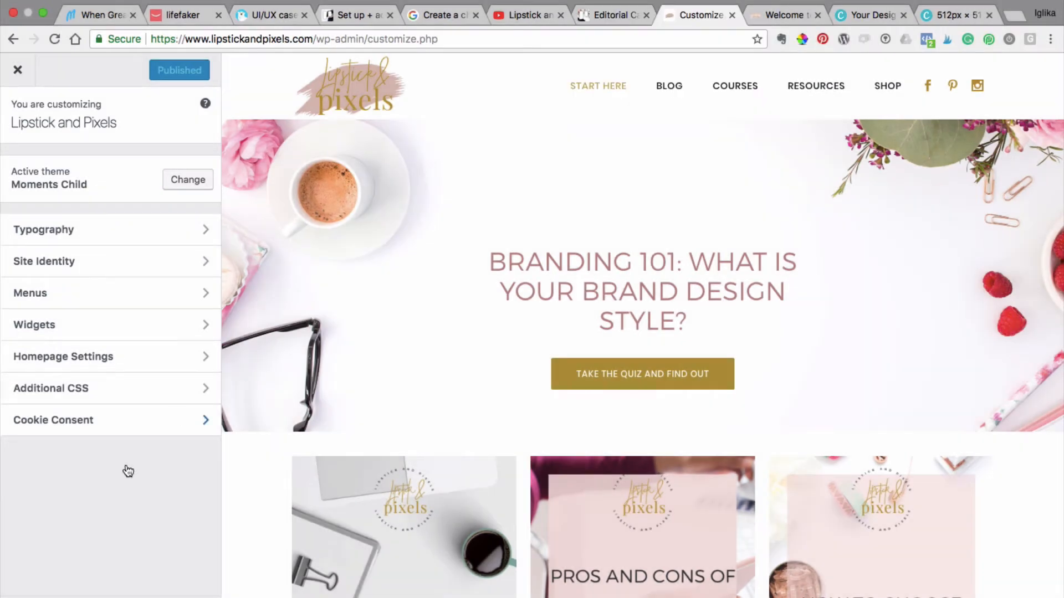
In the Site Identity settings, upload Favicon NEW (1).png from the Downloads folder as a replacement image for the site icon
click(141, 262)
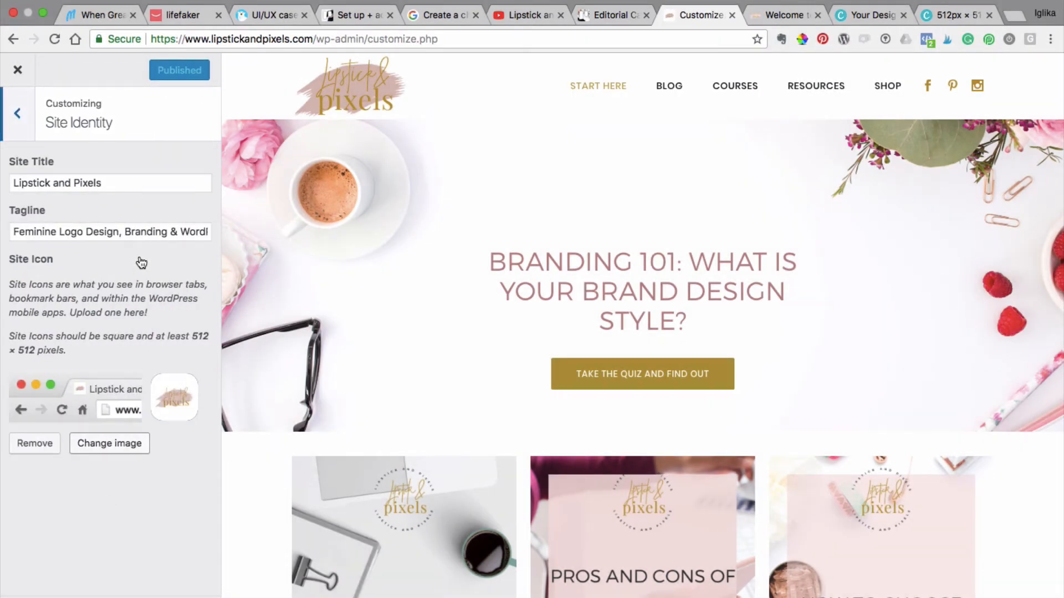
click(130, 444)
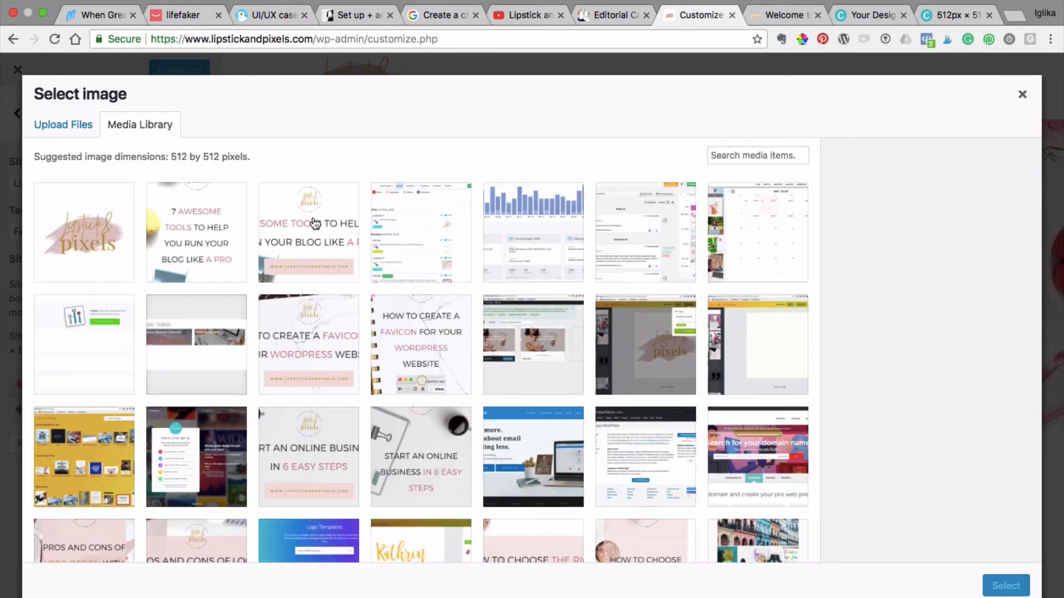
click(65, 126)
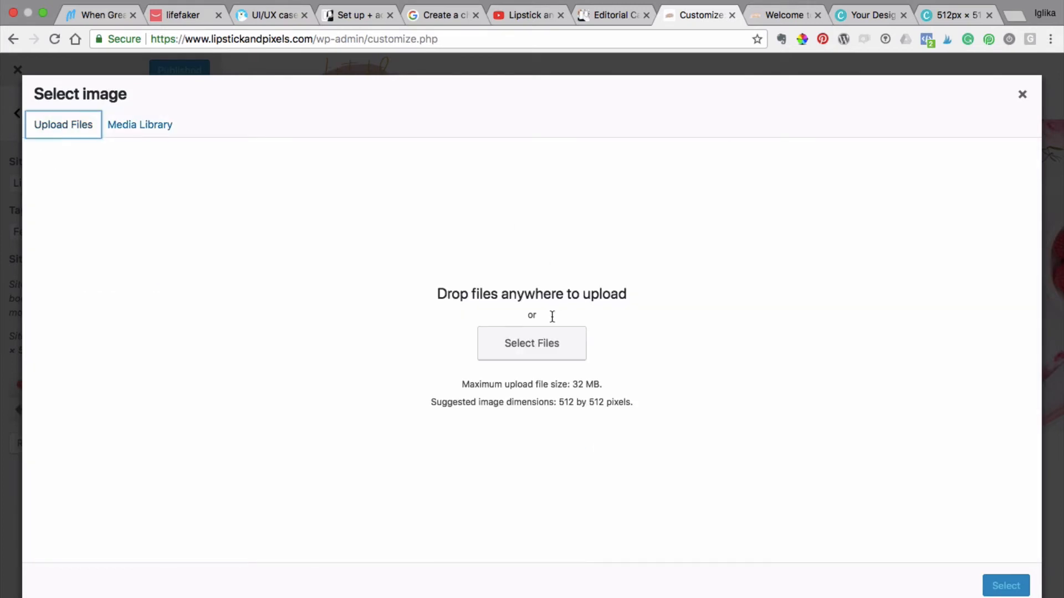
click(535, 350)
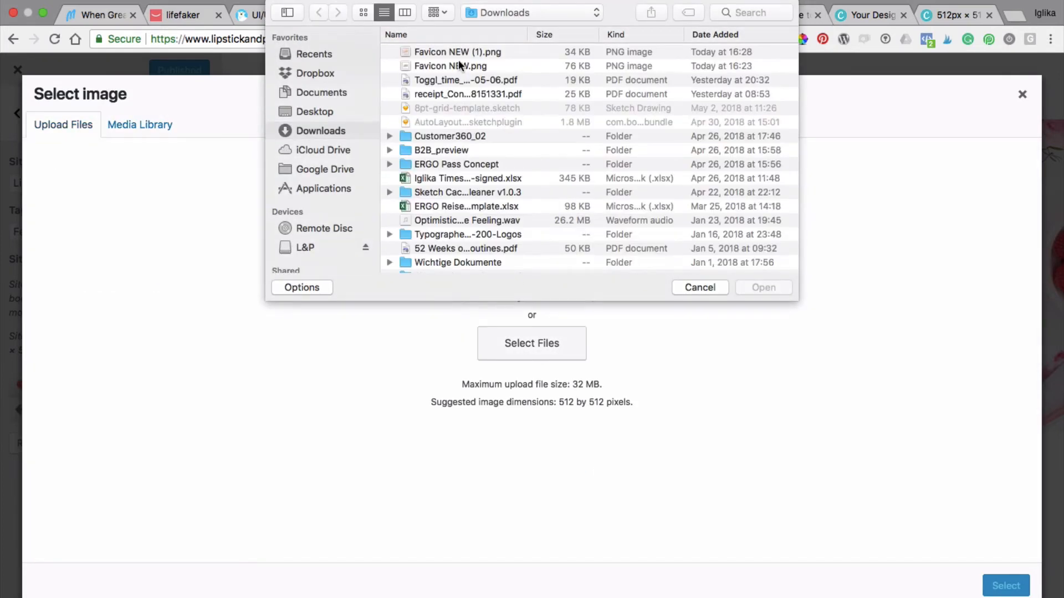
click(453, 53)
key(Return)
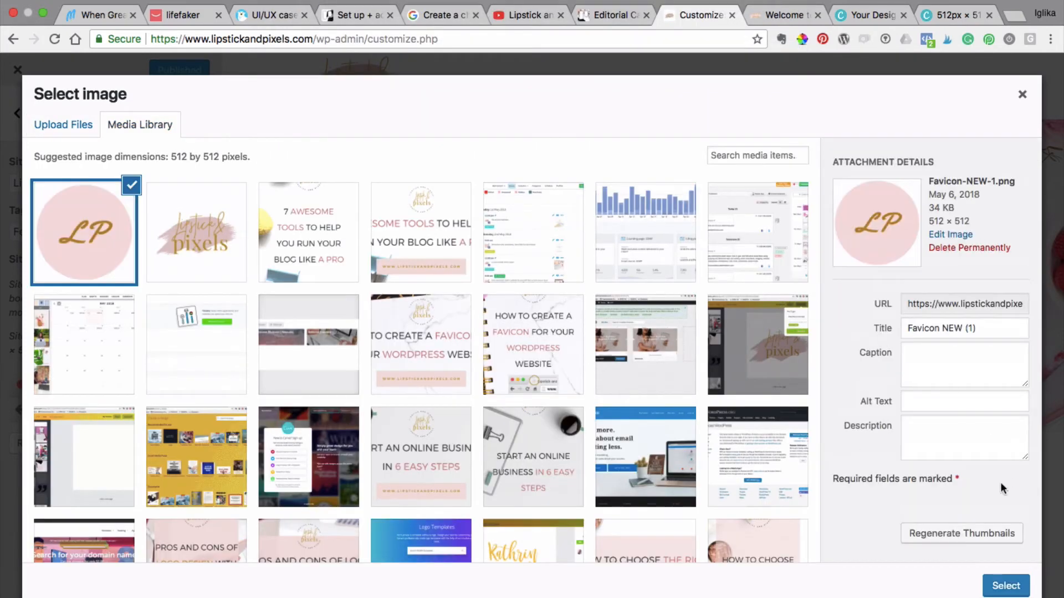
Apply the uploaded LP circle image as the site icon, publish the change and reload the customizer page
click(996, 585)
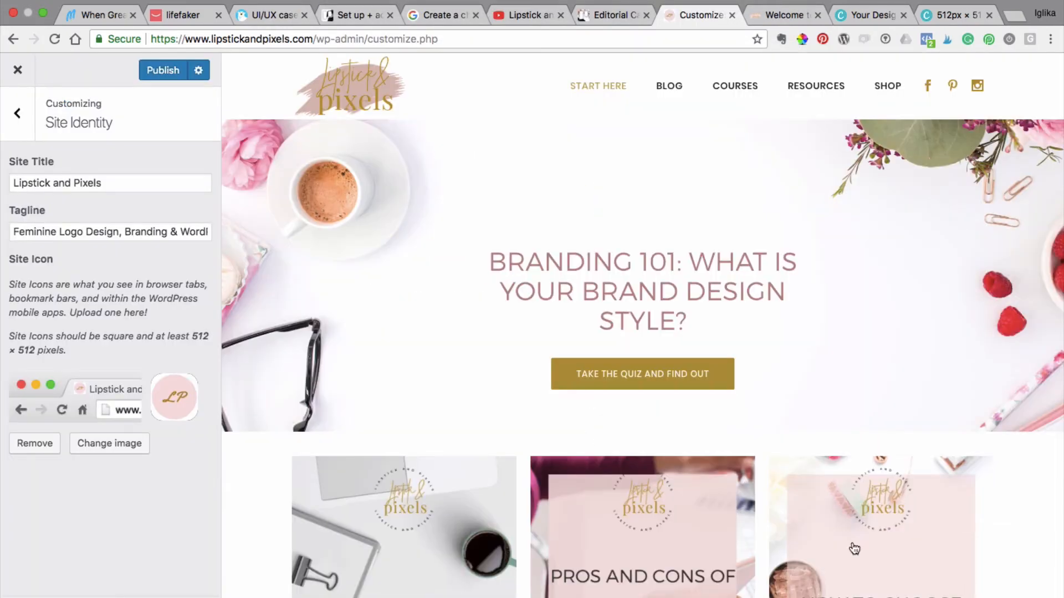
click(160, 72)
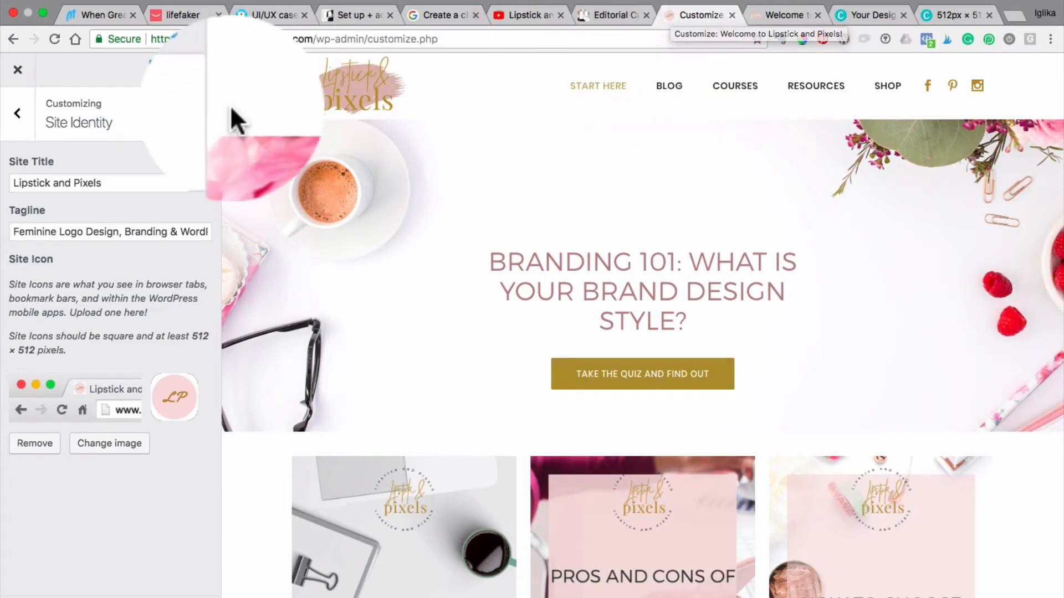
key(super+r)
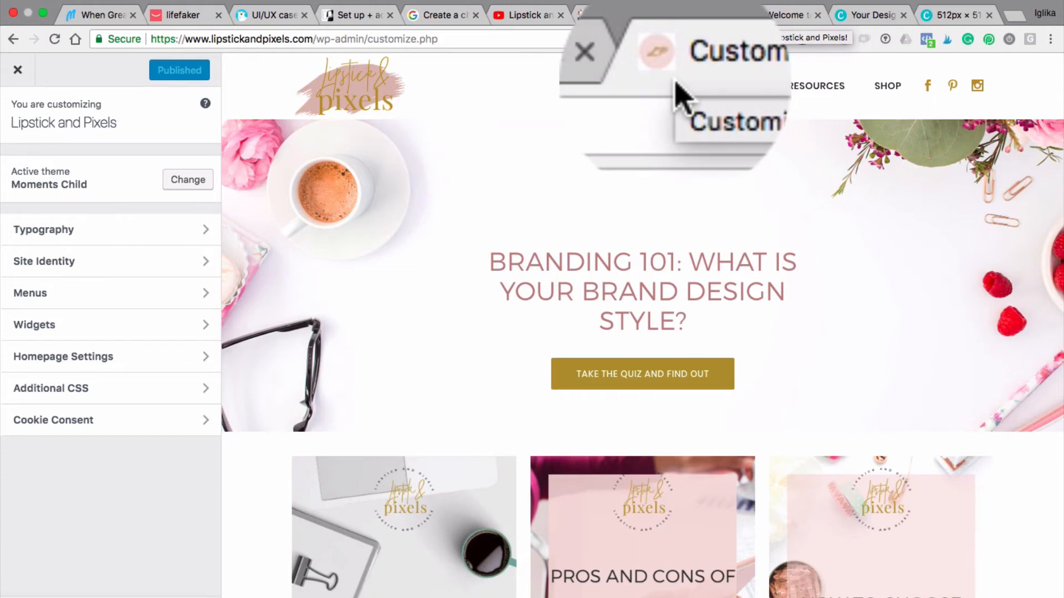
Switch to the LP favicon design in Canva and review its download options, including the transparent background setting, without downloading
click(867, 14)
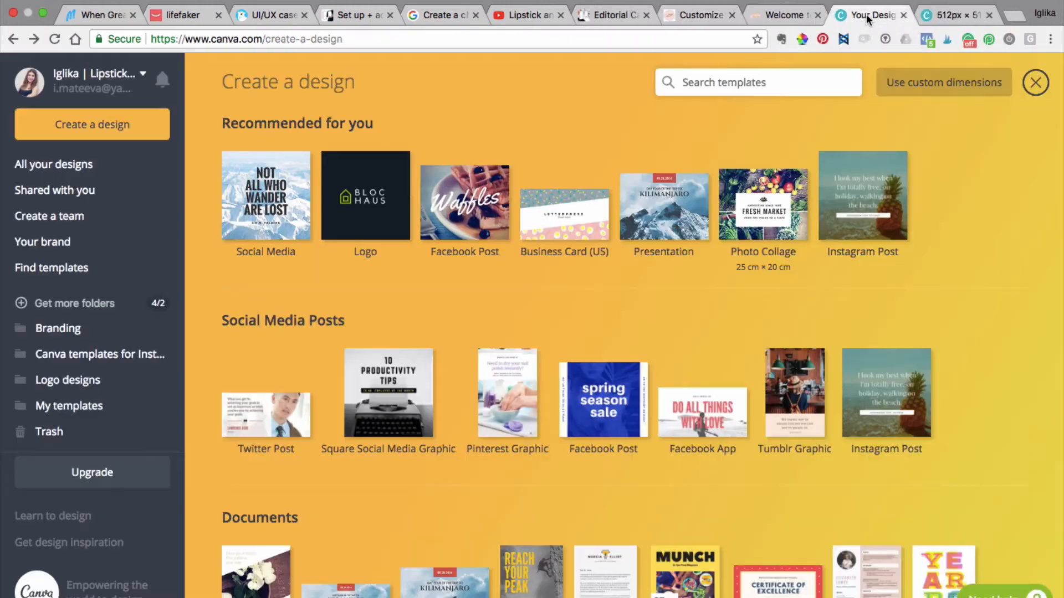
click(943, 21)
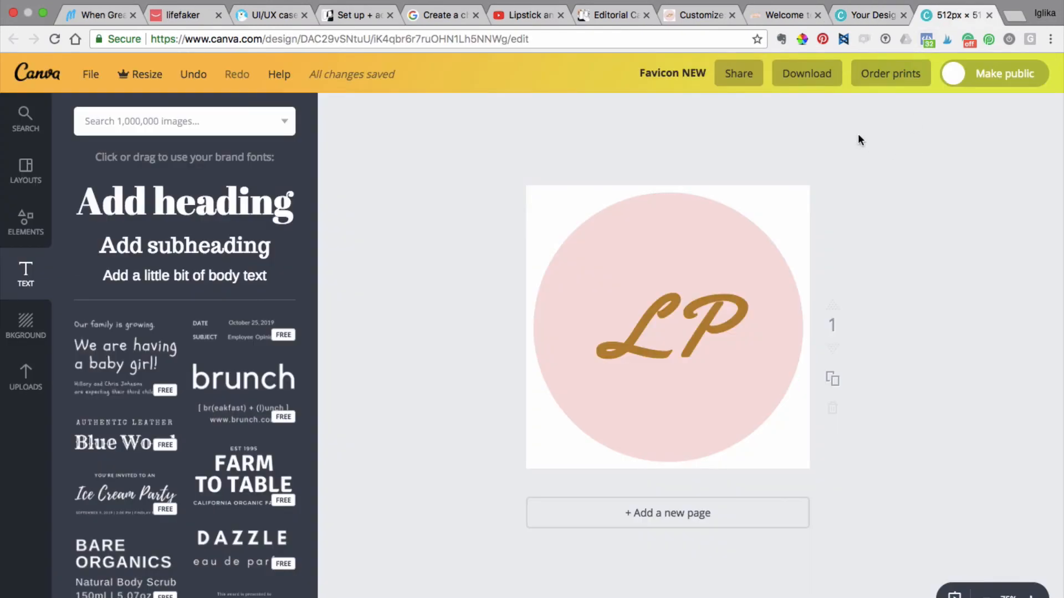
click(809, 71)
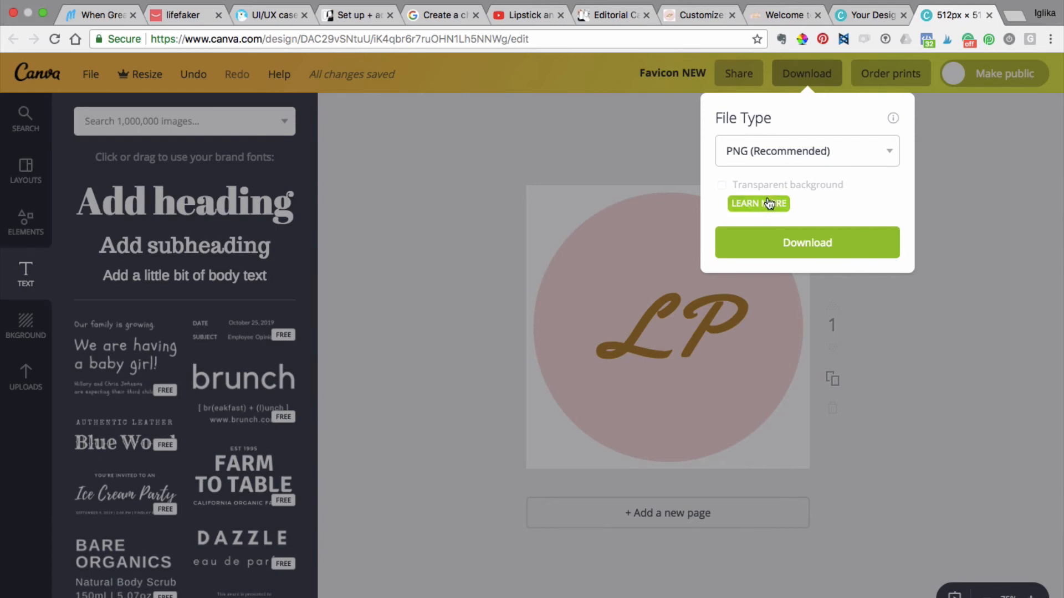
click(918, 127)
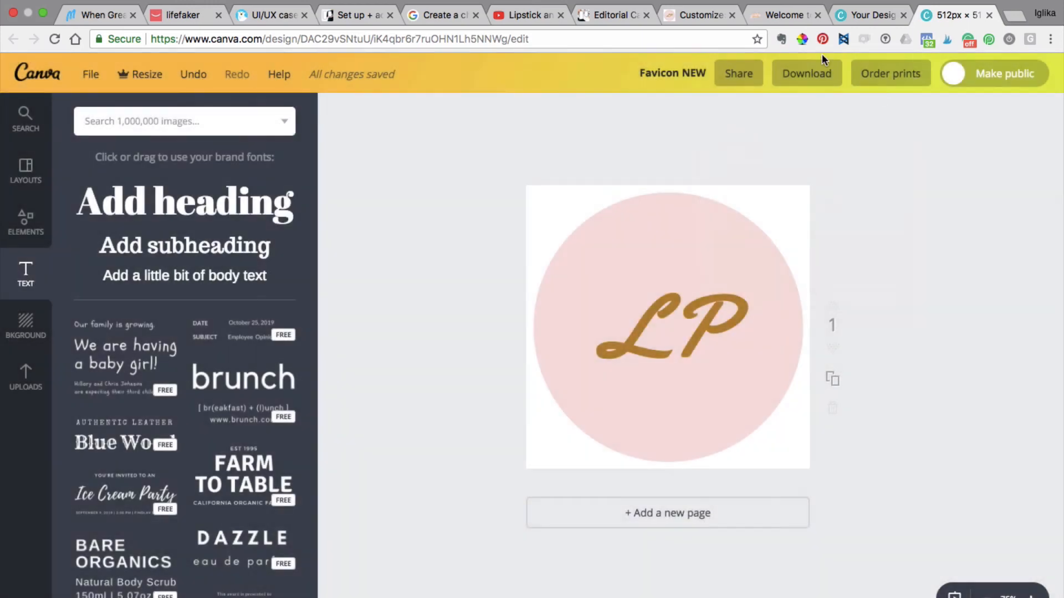
Return to the WordPress site customizer and close it
click(779, 16)
click(683, 14)
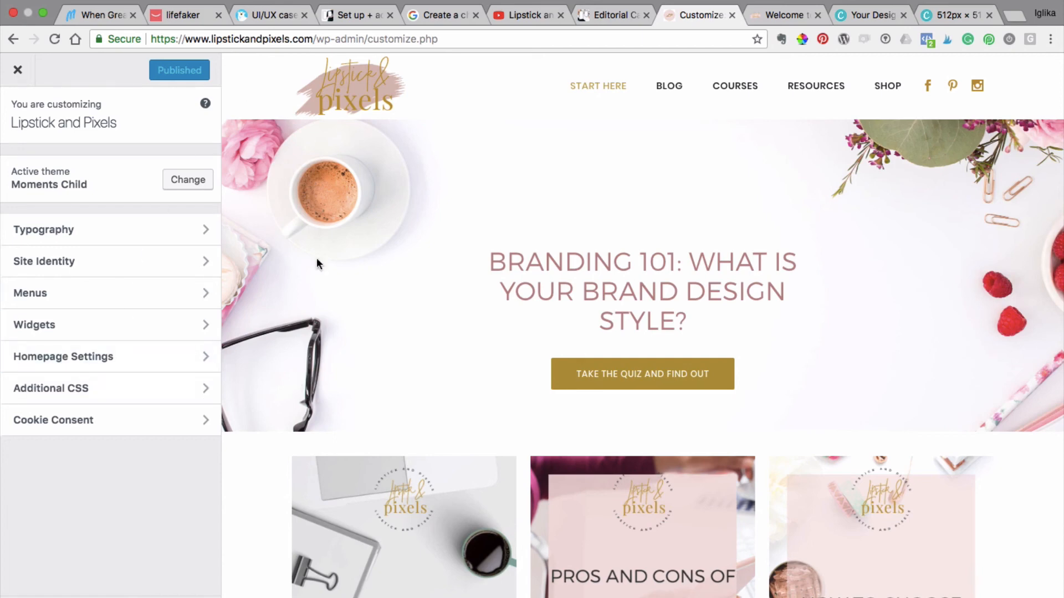
click(18, 69)
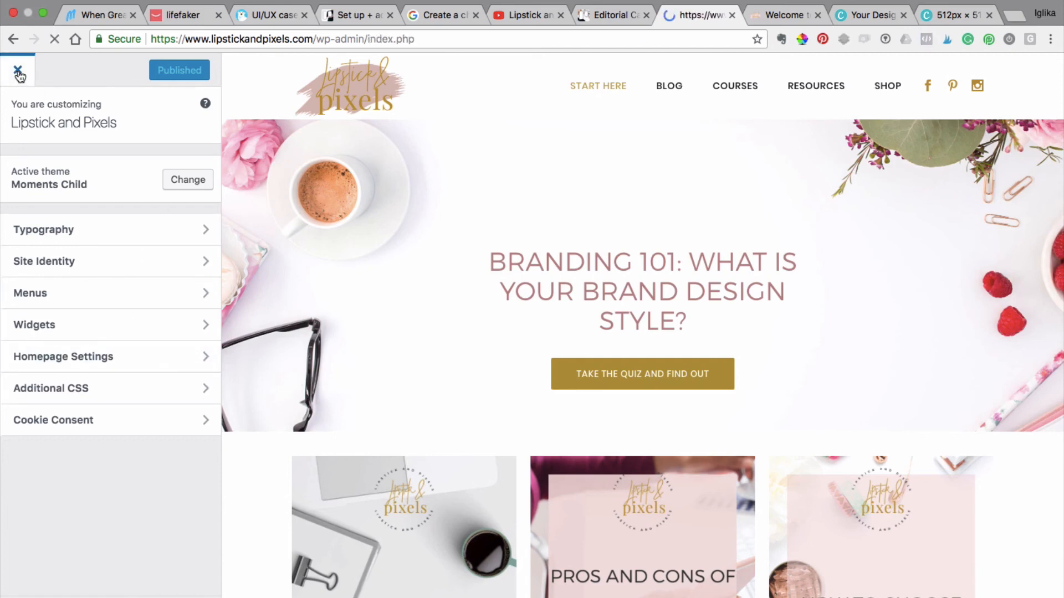